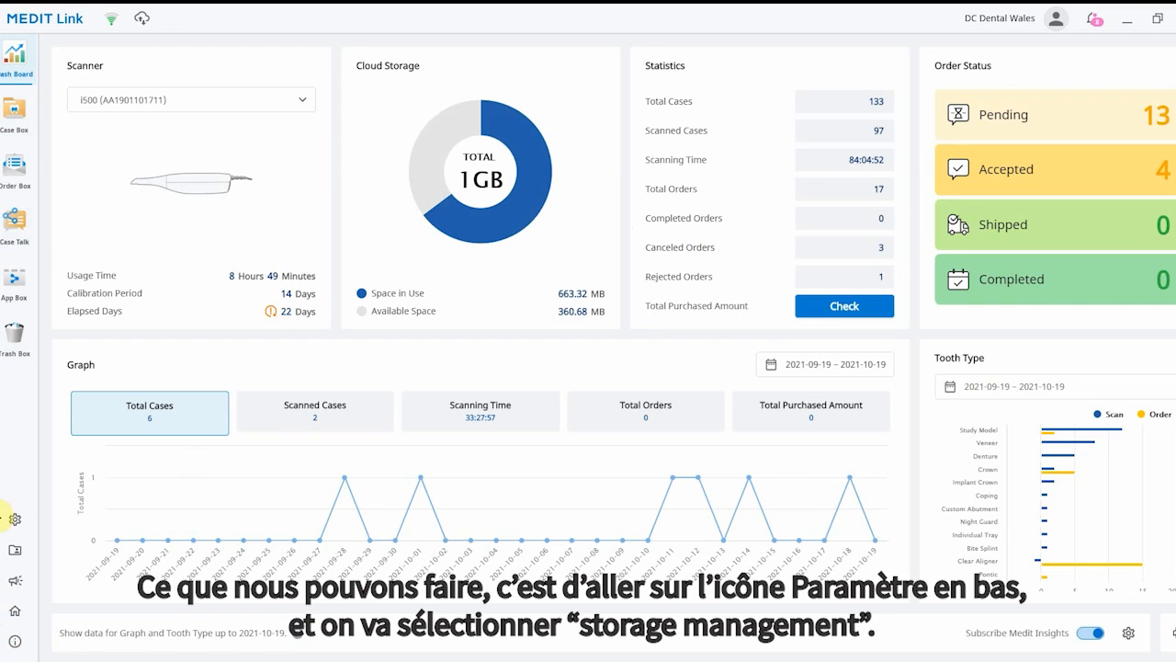
- In the storage management settings, preview the cloud space freed by Result Files & Attachments and by Raw Data, leaving both unselected
{"action": "left_click", "coordinate": [15, 522]}
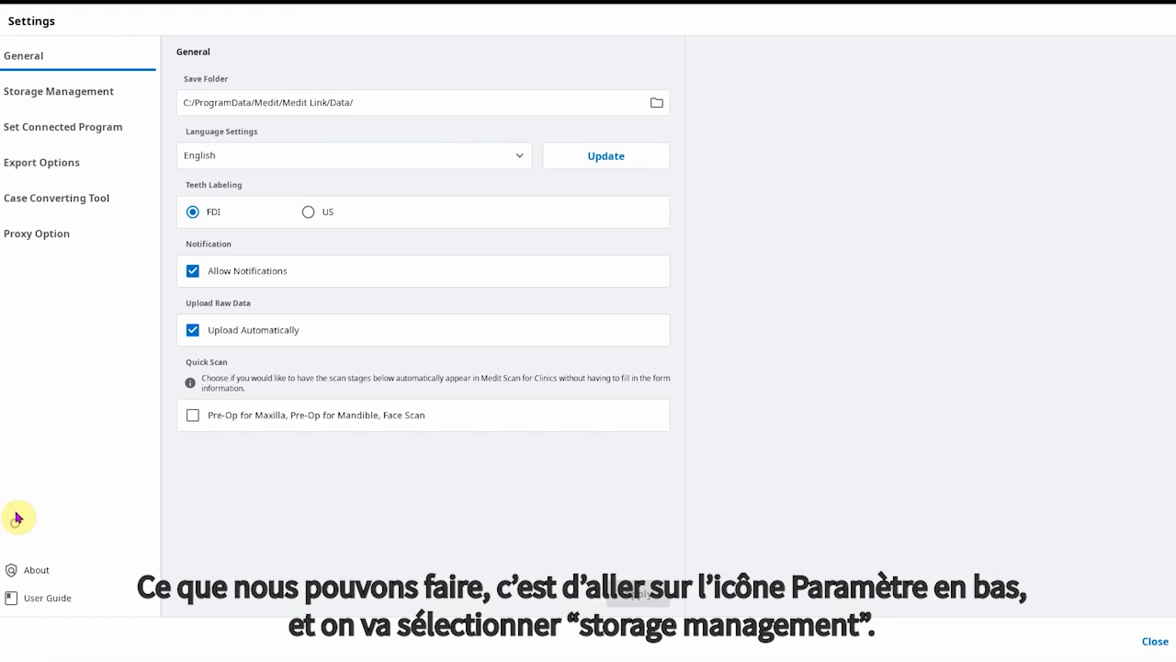
{"action": "left_click", "coordinate": [52, 96]}
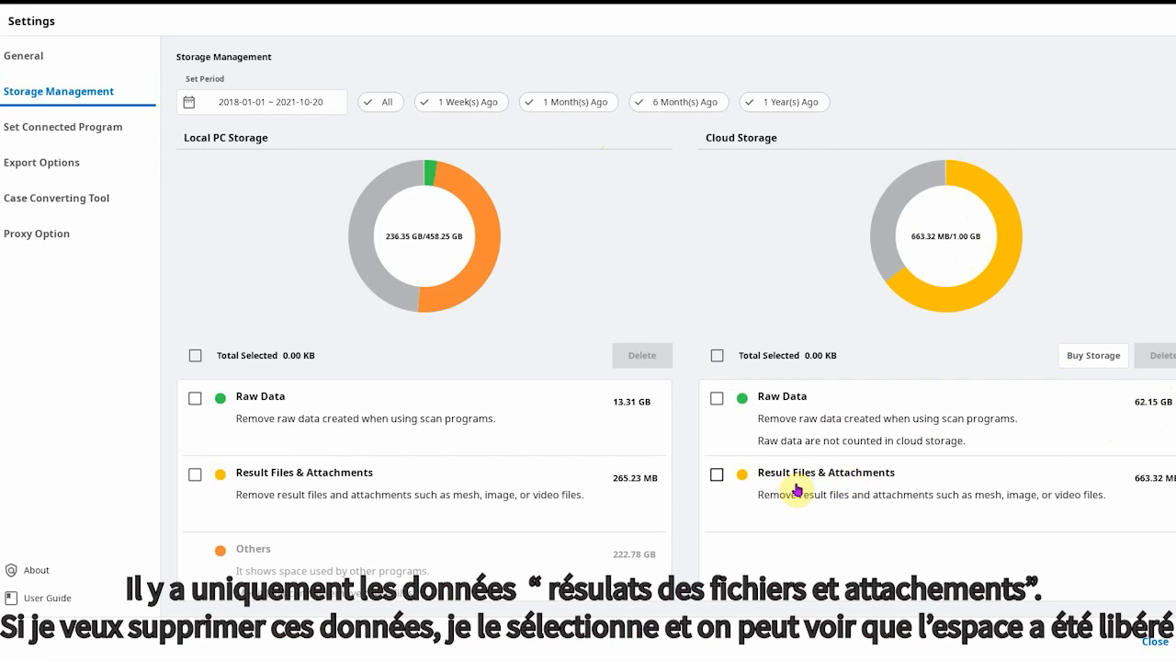
{"action": "left_click", "coordinate": [716, 476]}
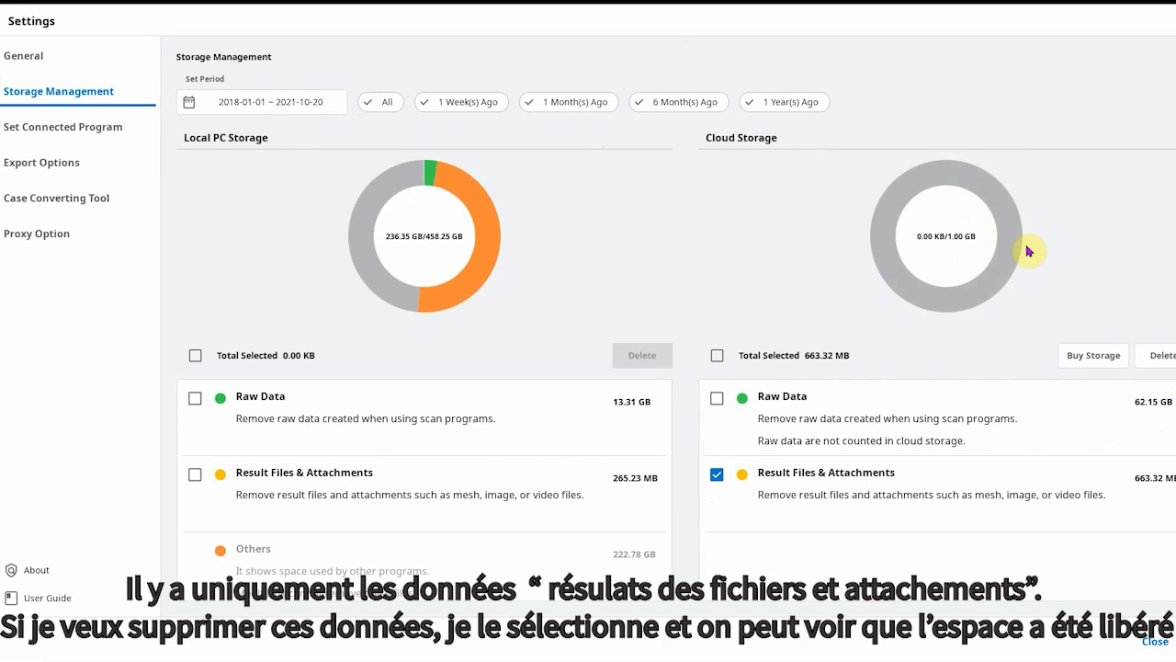
{"action": "left_click", "coordinate": [716, 474]}
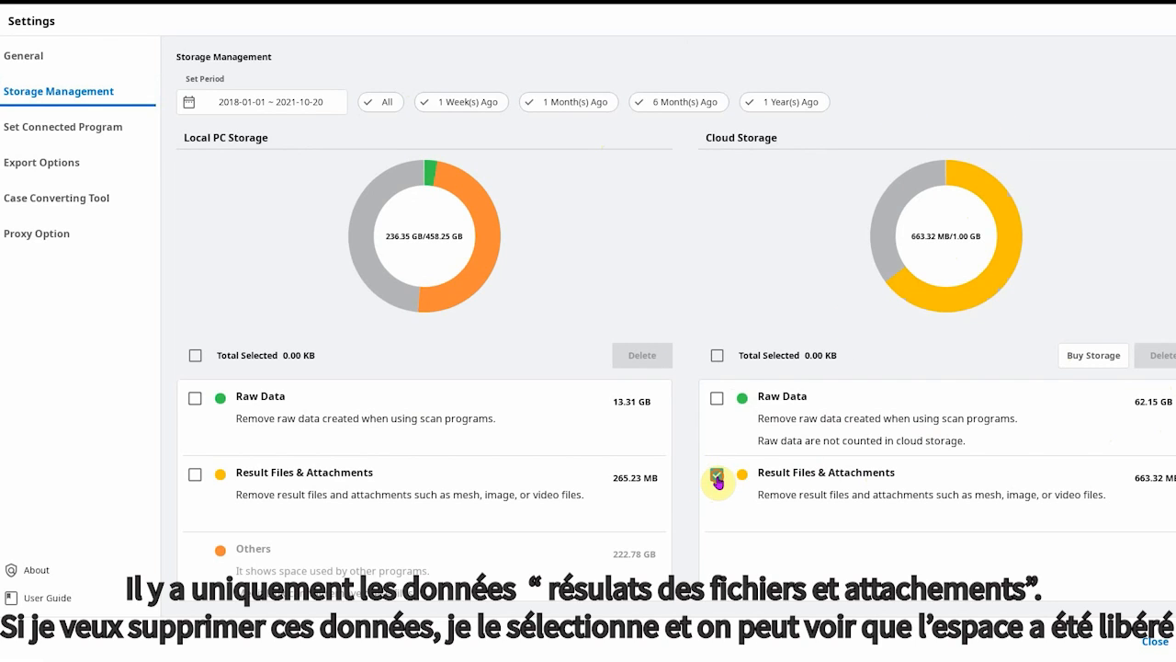
{"action": "left_click", "coordinate": [716, 399]}
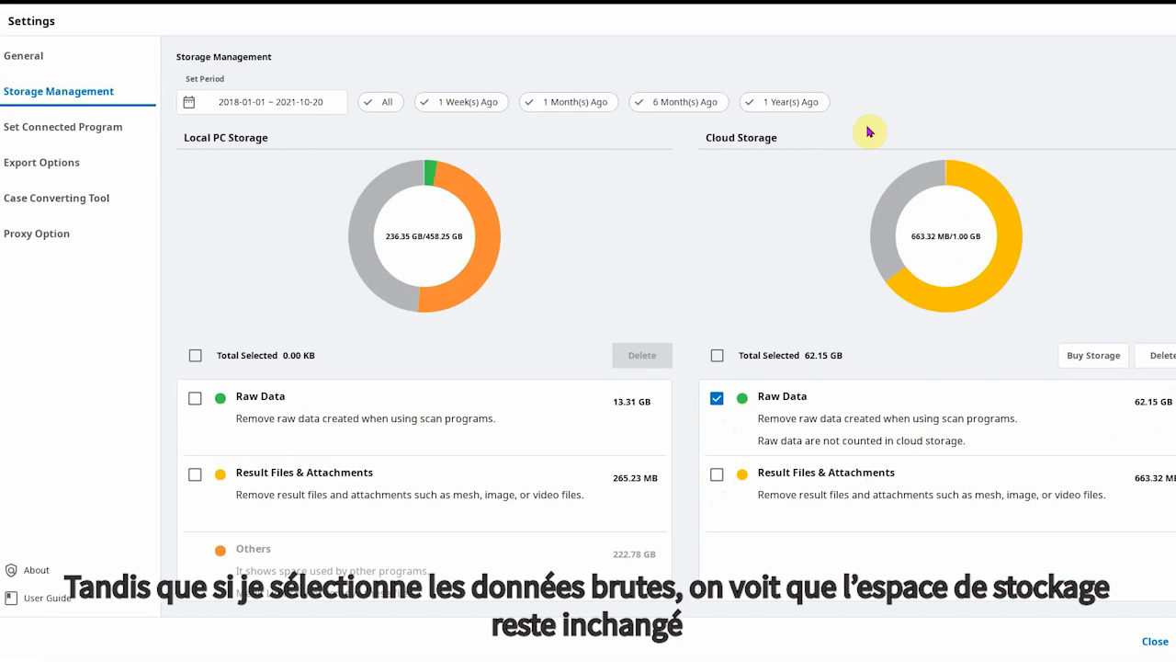
{"action": "left_click", "coordinate": [716, 398]}
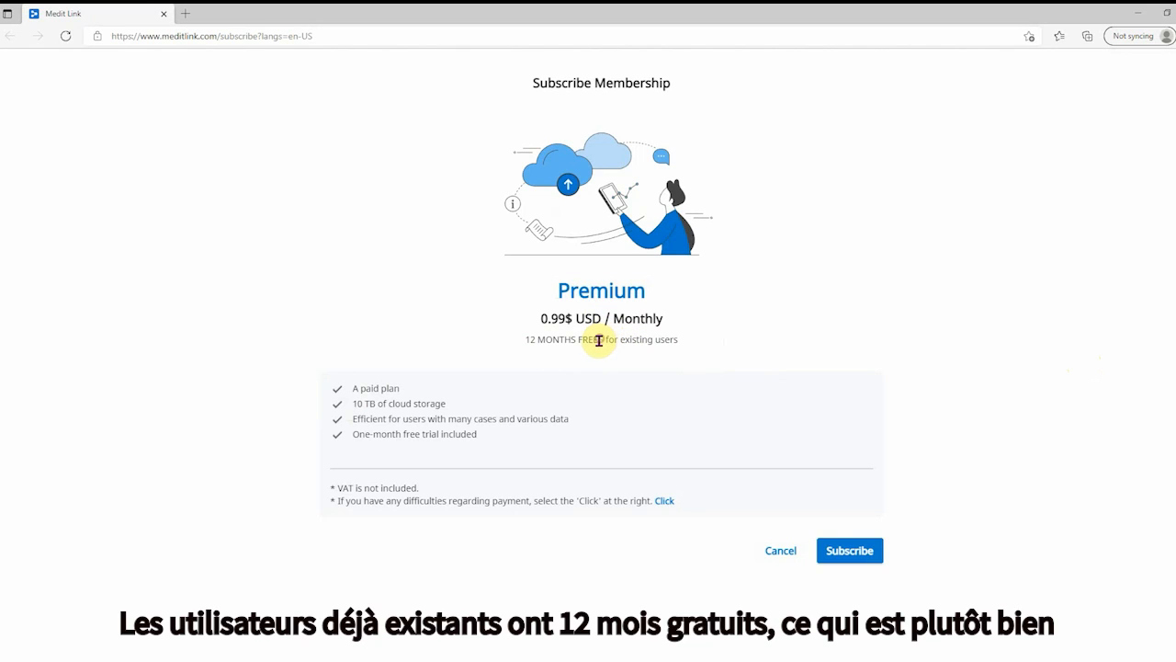
- Review the 12-month free offer for existing users on the Premium membership page and proceed to subscribe
{"action": "left_click_drag", "start_coordinate": [598, 340], "coordinate": [535, 339]}
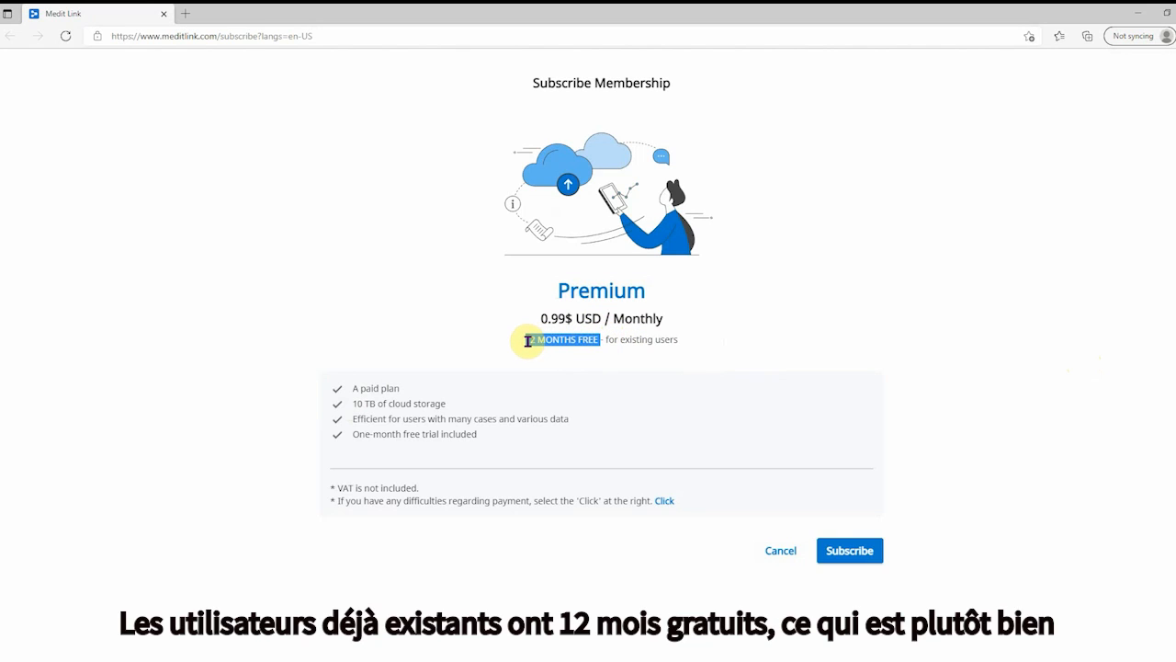
{"action": "left_click", "coordinate": [466, 348]}
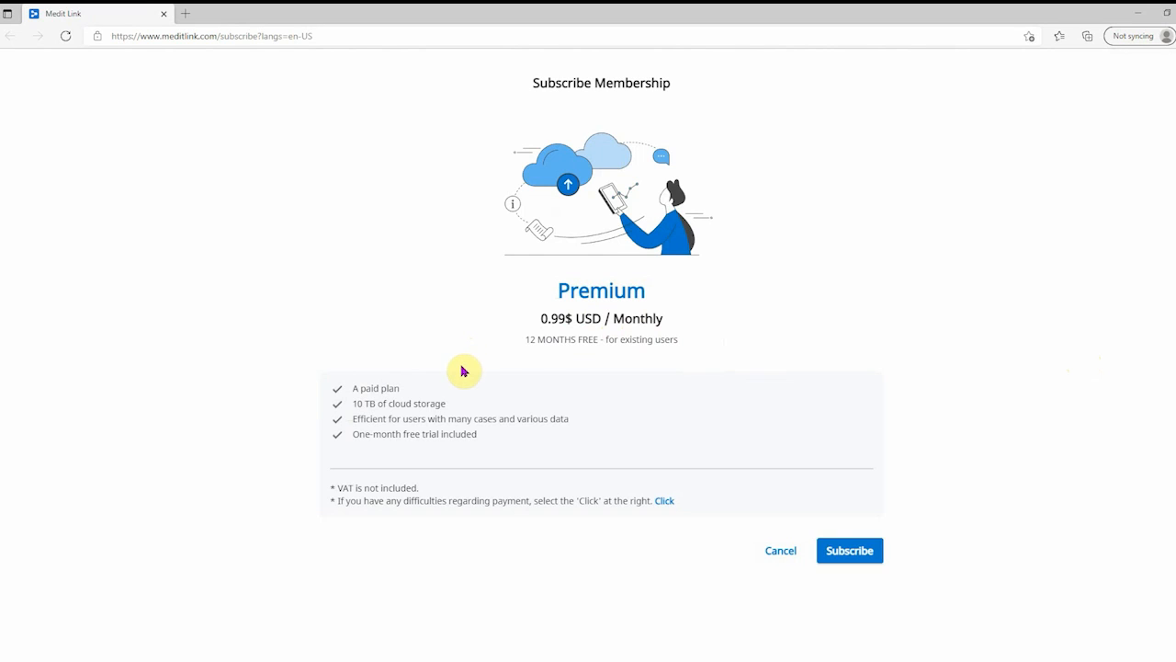
{"action": "left_click", "coordinate": [874, 563]}
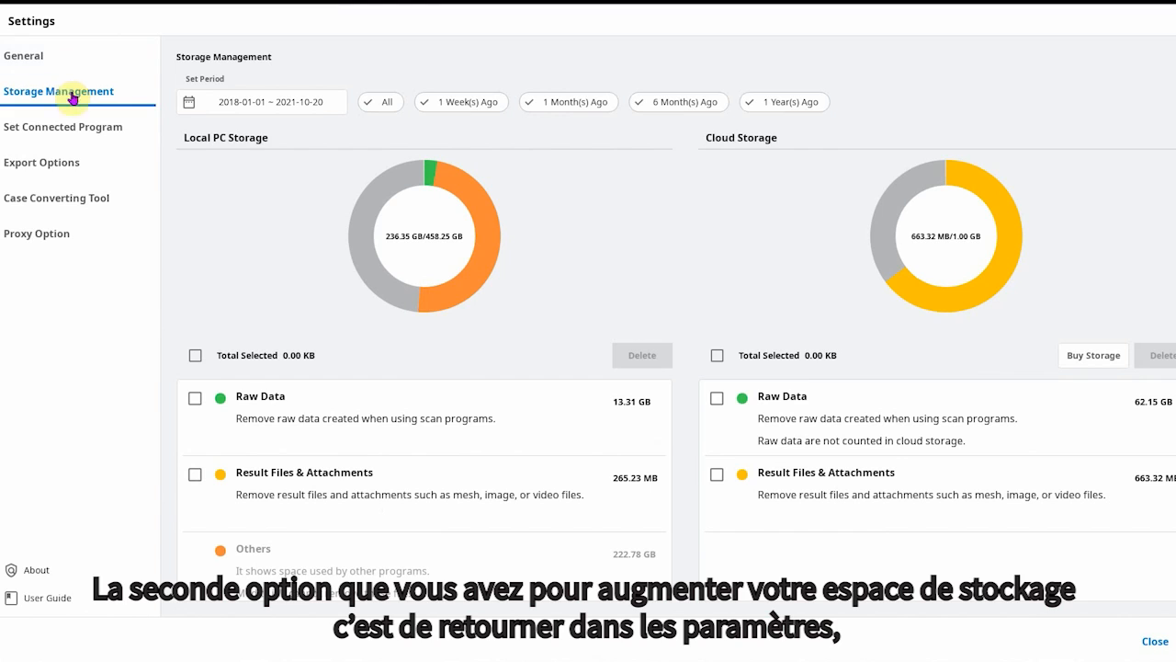
- Reopen the settings to examine the Case Converting Tool's list of exportable cases and the used cloud space in Storage Management
{"action": "left_click", "coordinate": [1148, 643]}
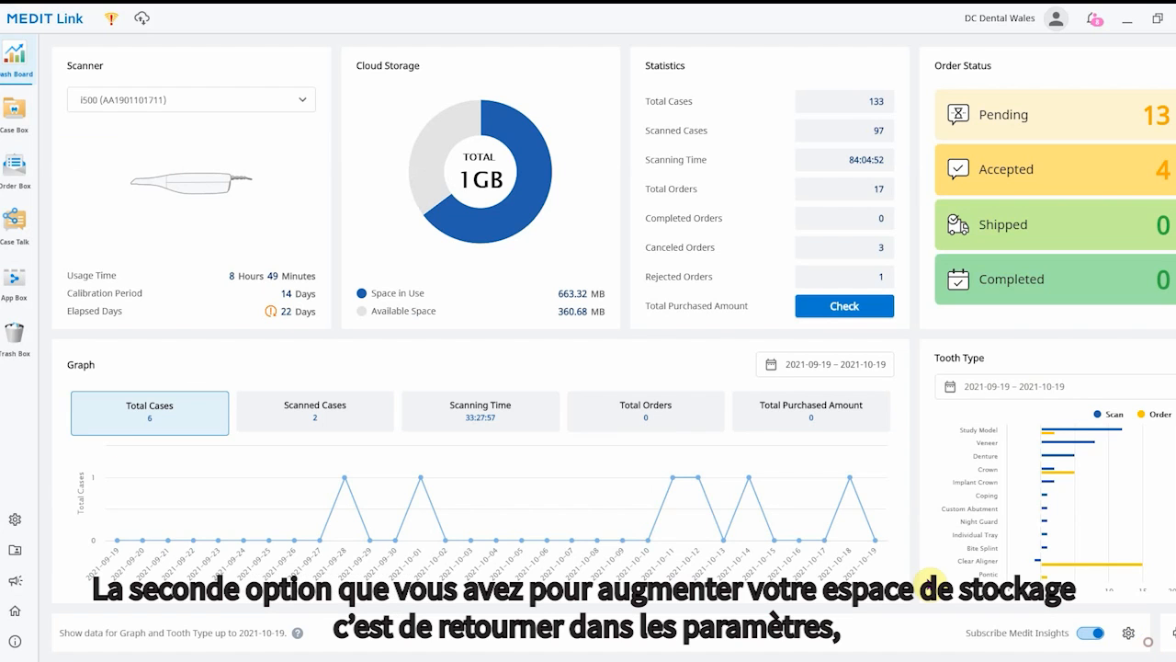
{"action": "left_click", "coordinate": [14, 522]}
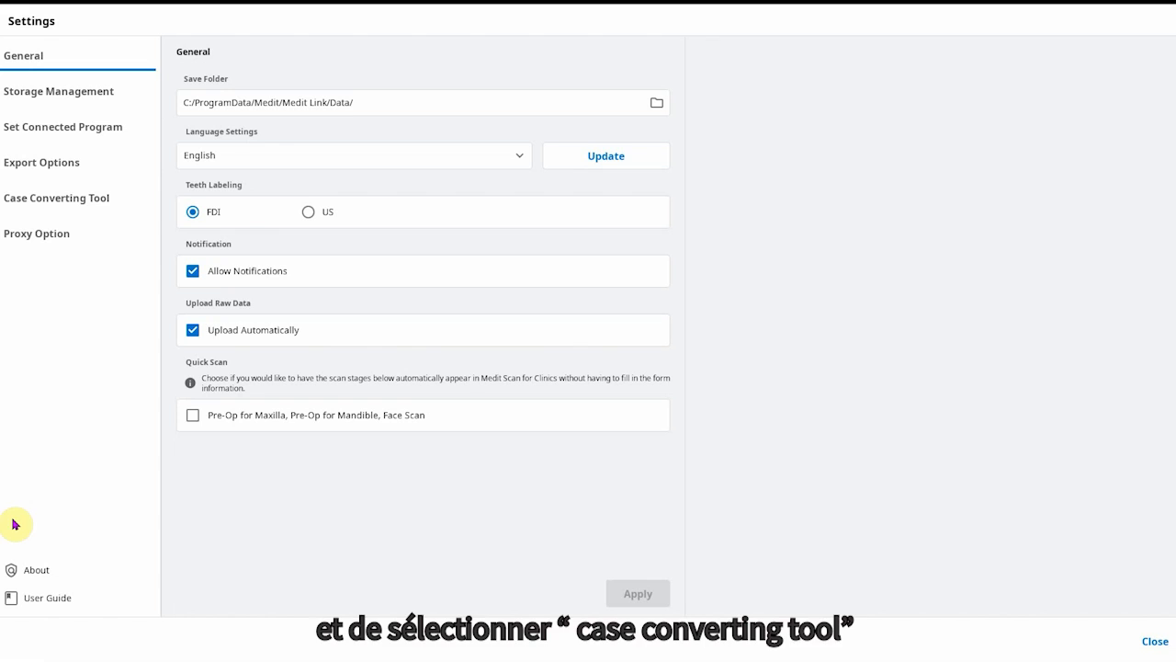
{"action": "left_click", "coordinate": [43, 205]}
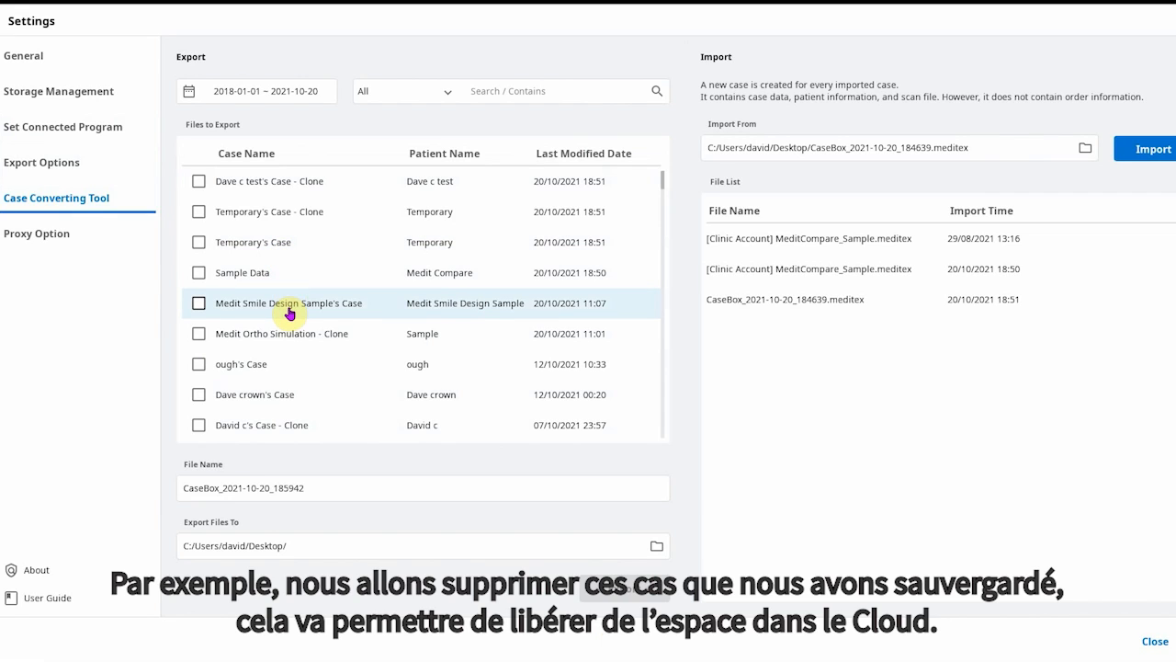
{"action": "left_click", "coordinate": [663, 180]}
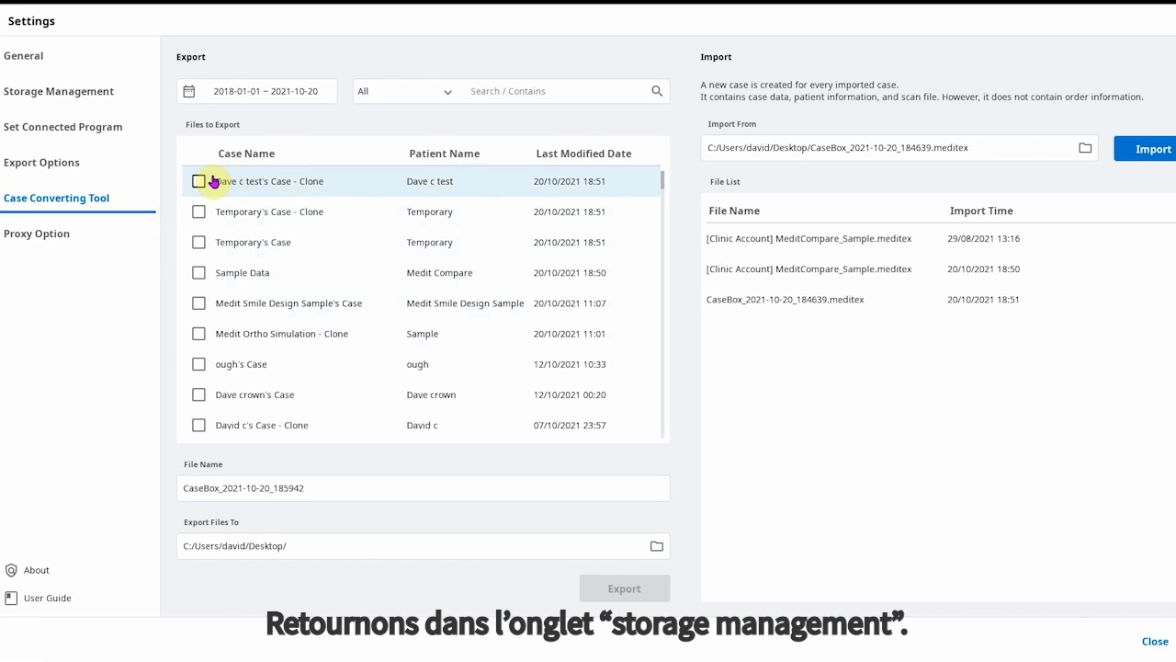
{"action": "left_click", "coordinate": [41, 55]}
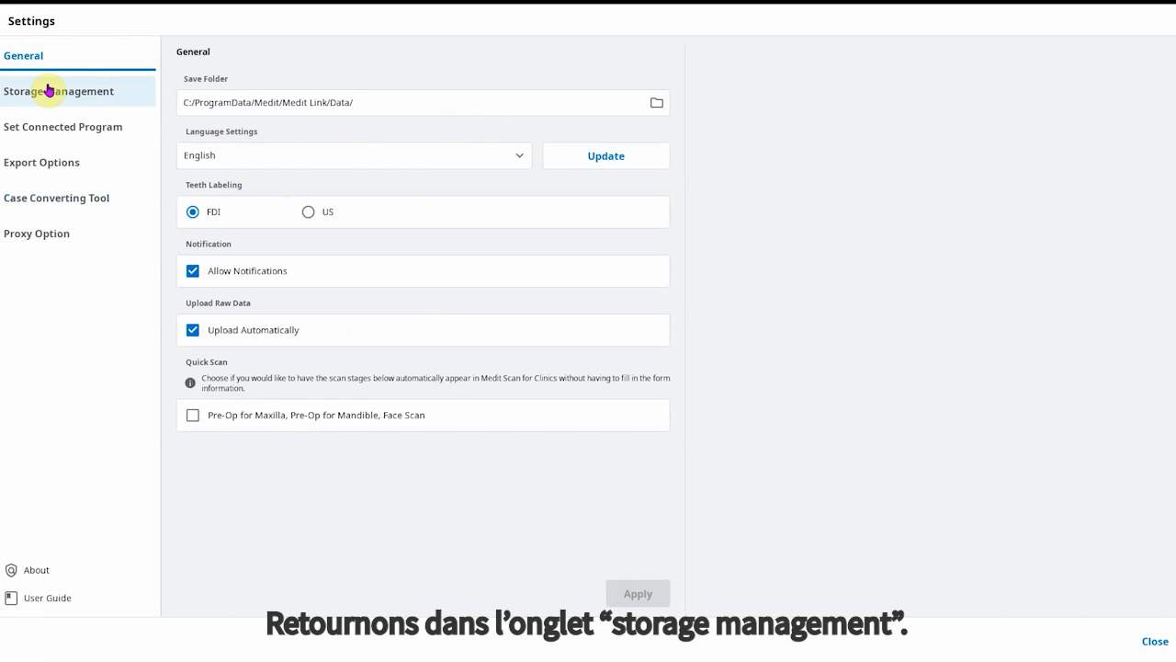
{"action": "left_click", "coordinate": [48, 89]}
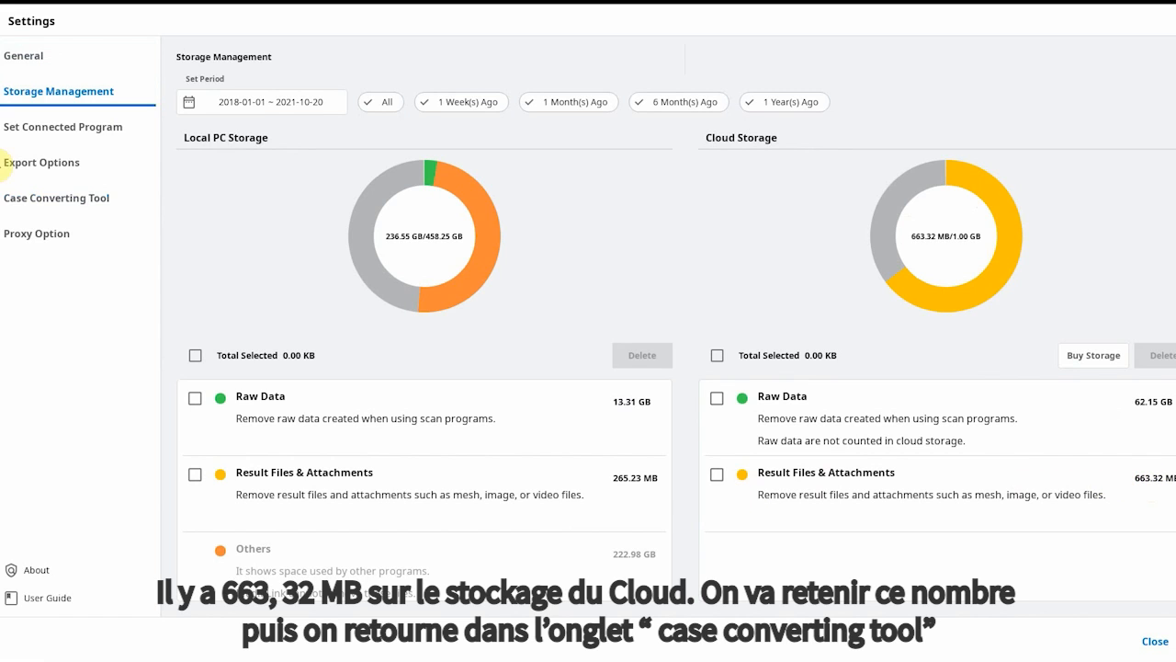
- With the Case Converting Tool, export the first three listed cases to the desktop as CaseBox_2021-10-20_185942
{"action": "left_click", "coordinate": [52, 190]}
{"action": "left_click", "coordinate": [199, 182]}
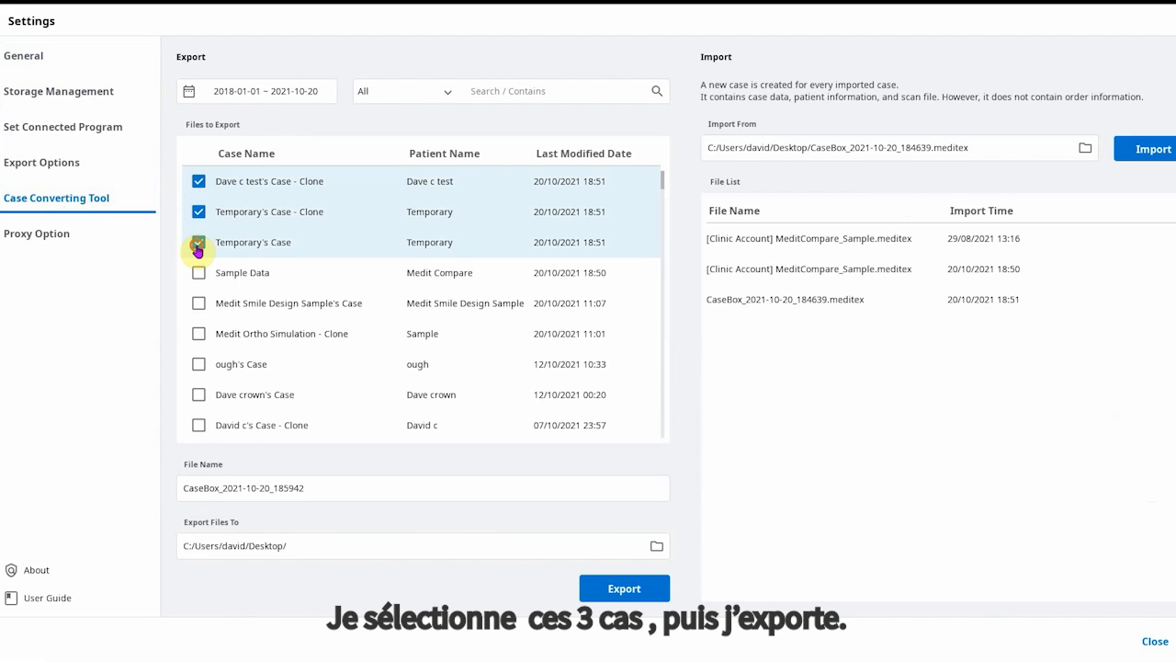
{"action": "left_click", "coordinate": [627, 599]}
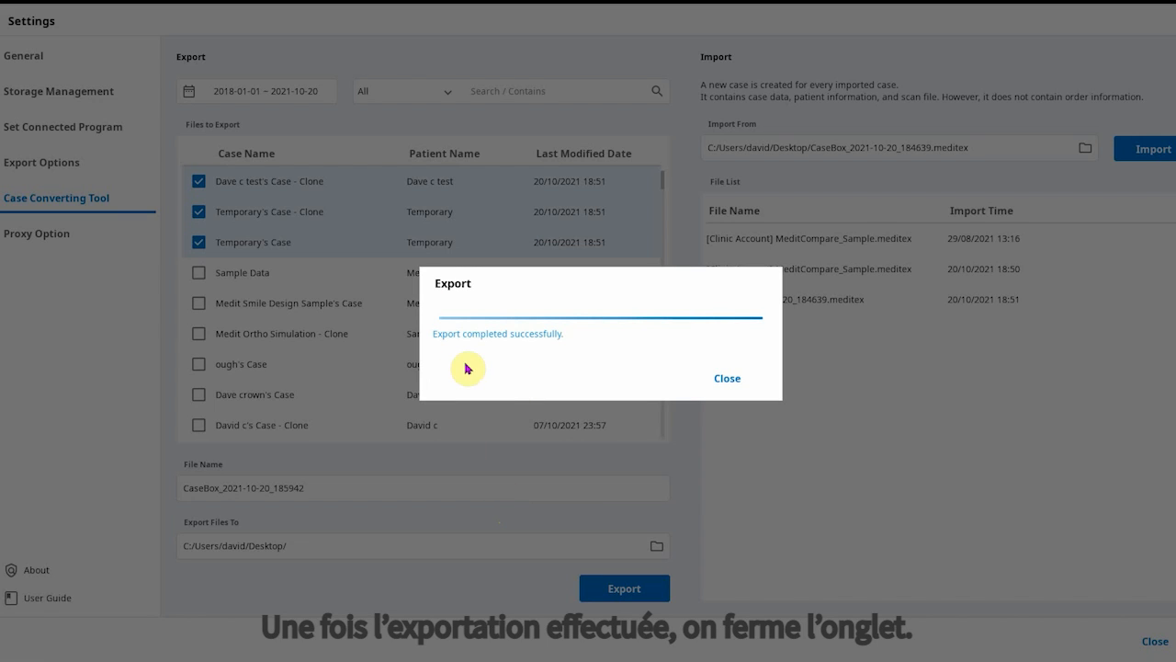
{"action": "left_click", "coordinate": [716, 380]}
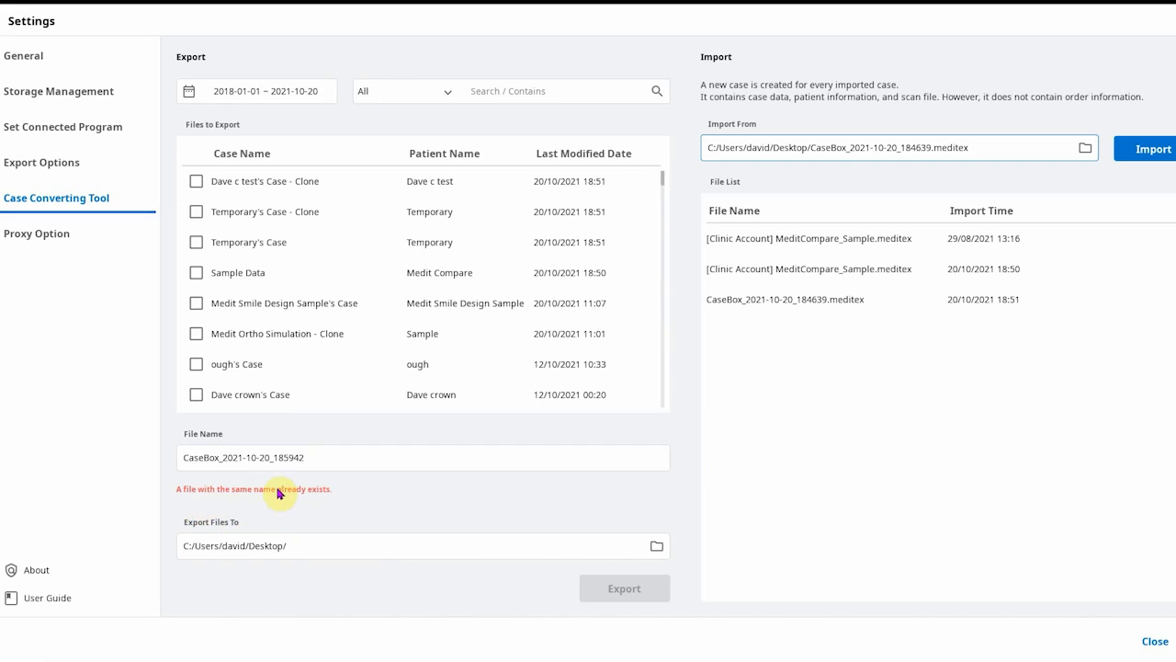
- Check the export file name and destination folder in the Case Converting Tool, and close the settings
{"action": "left_click", "coordinate": [333, 457]}
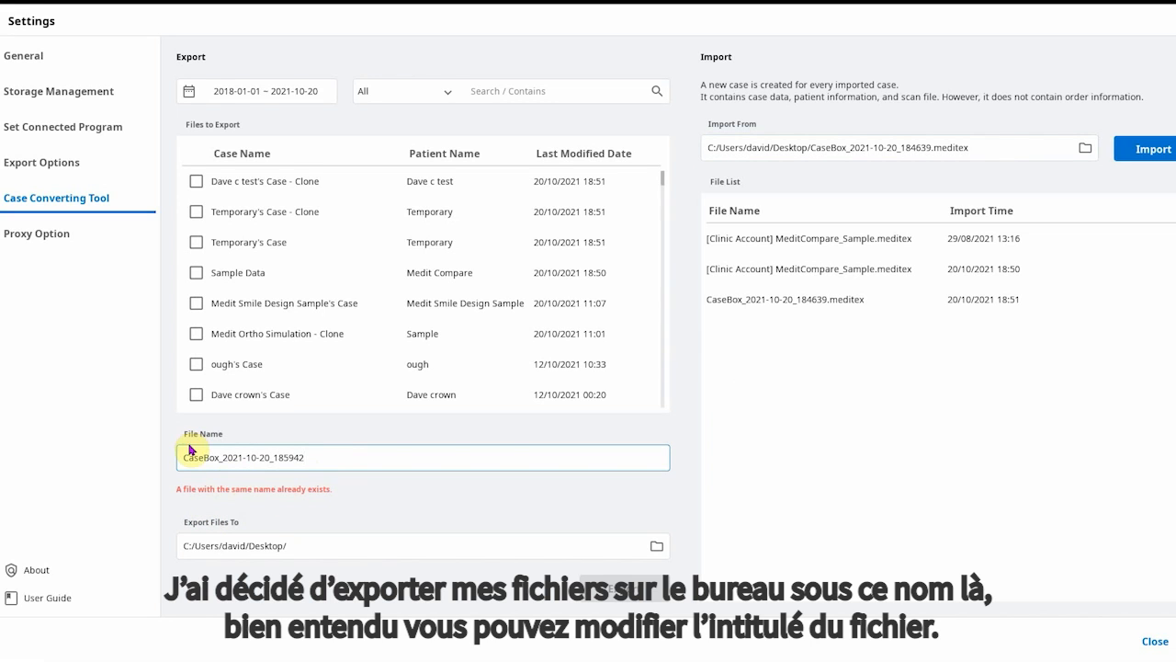
{"action": "left_click", "coordinate": [308, 547]}
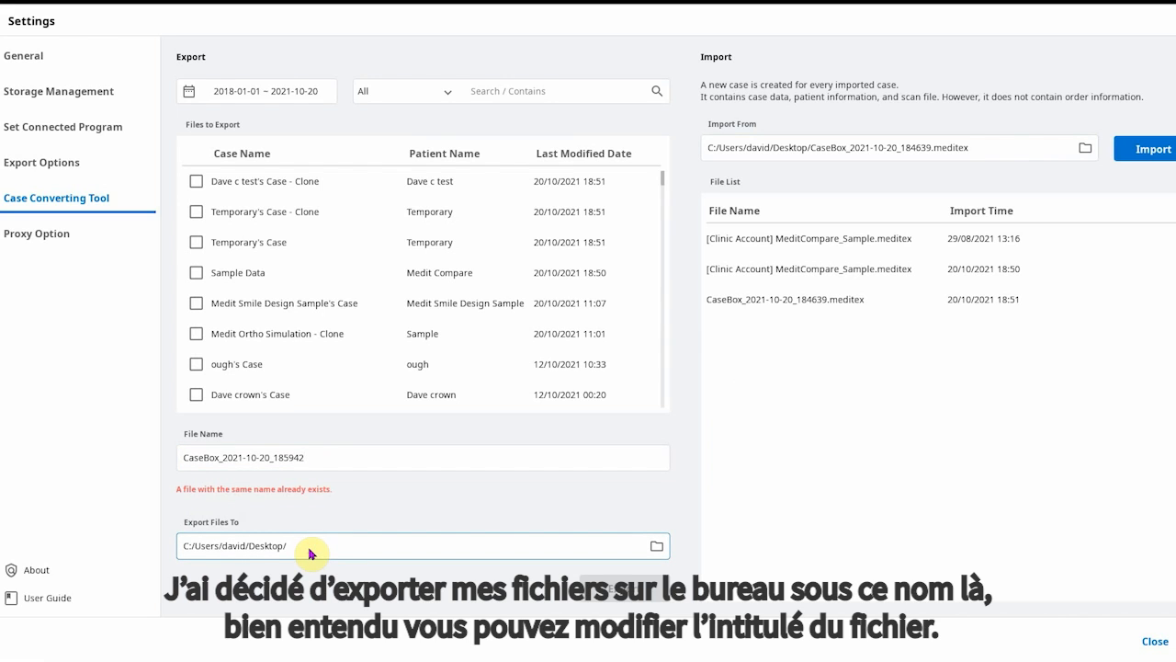
{"action": "left_click", "coordinate": [330, 460]}
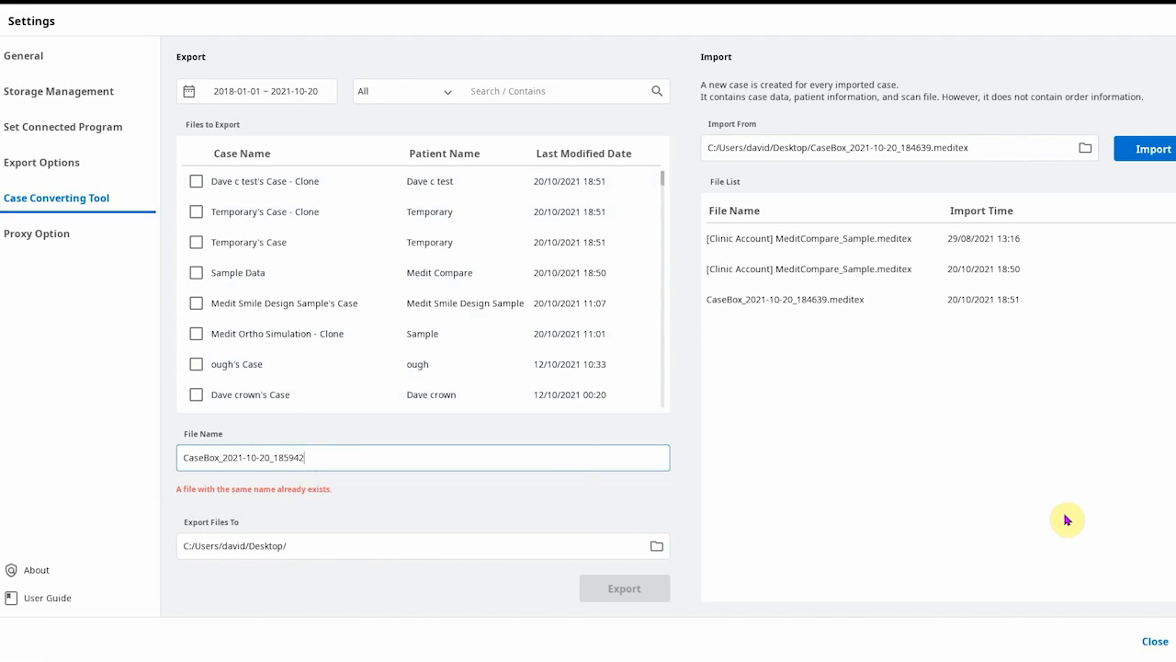
{"action": "left_click", "coordinate": [1155, 641]}
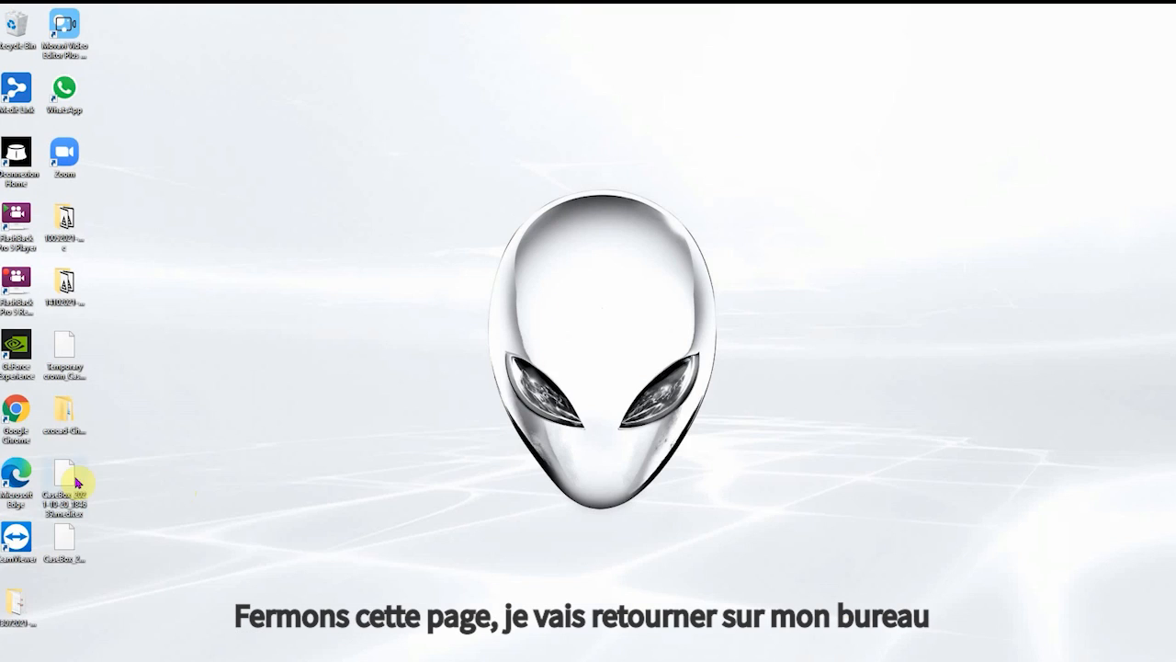
- Move the exported CaseBox_2021-10-20_185942.meditex file to the upper middle of the desktop and check its size in its properties
{"action": "left_click", "coordinate": [64, 555]}
{"action": "left_click_drag", "start_coordinate": [64, 556], "coordinate": [647, 230]}
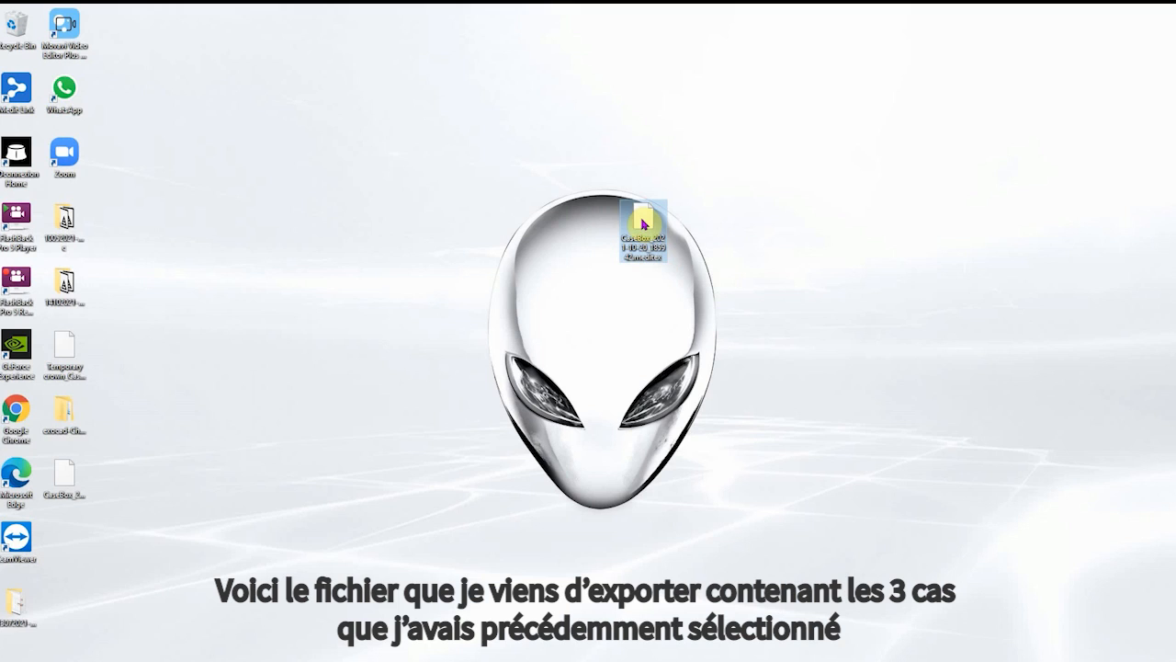
{"action": "left_click_drag", "start_coordinate": [641, 224], "coordinate": [599, 179]}
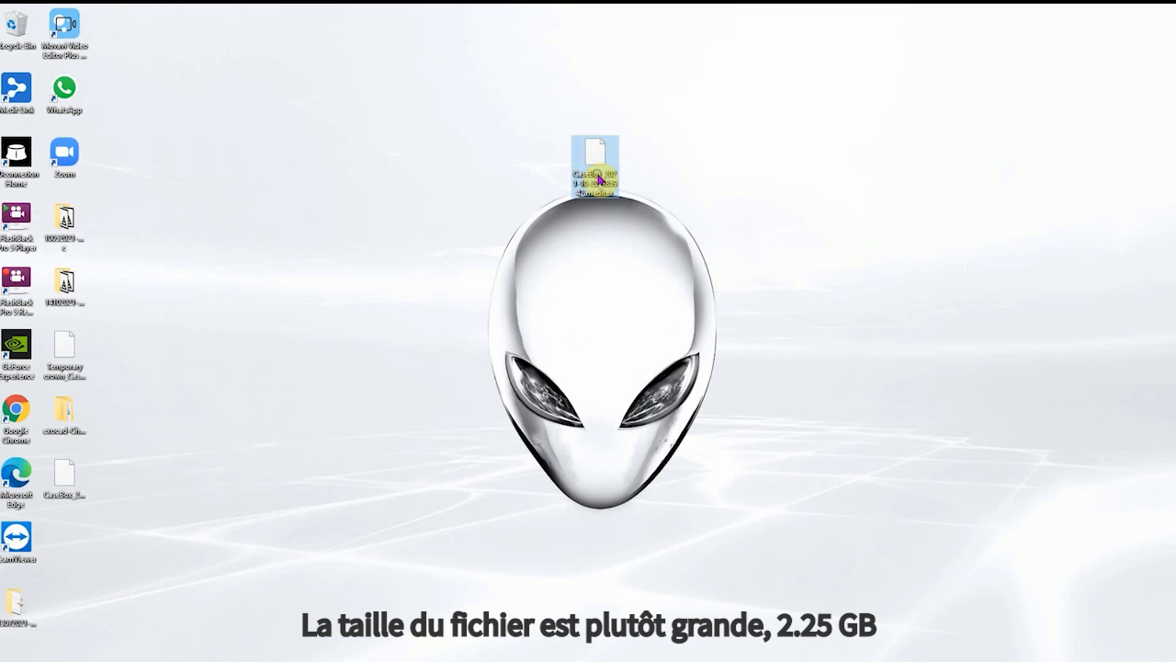
{"action": "right_click", "coordinate": [598, 179]}
{"action": "left_click", "coordinate": [639, 427]}
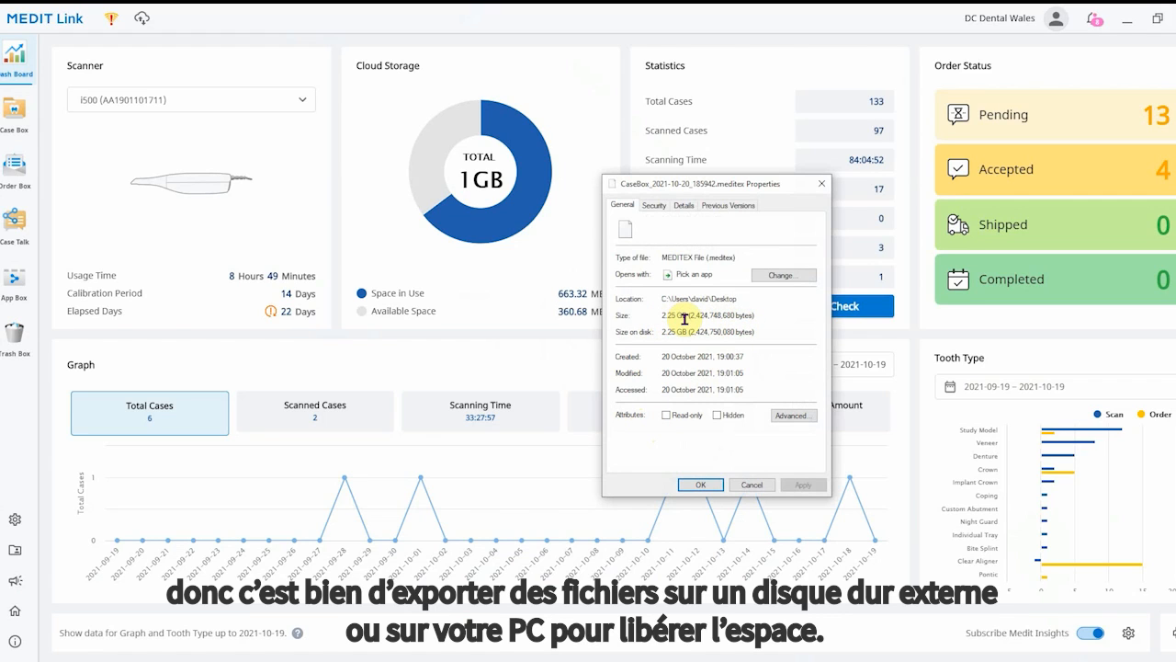
{"action": "left_click", "coordinate": [701, 485]}
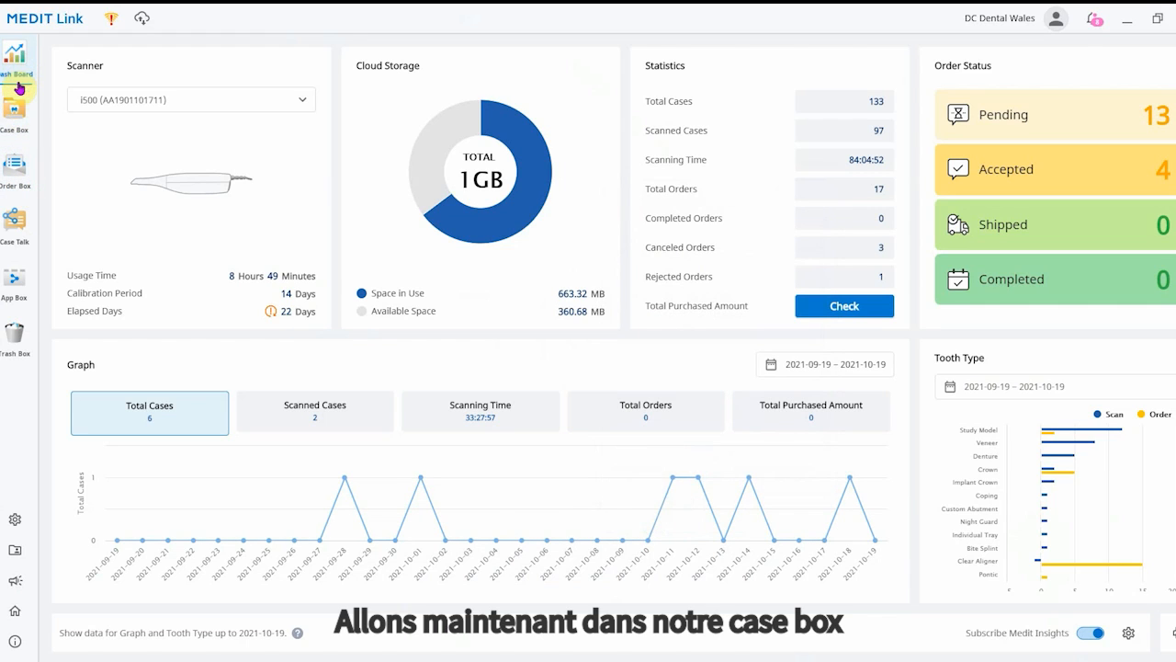
- Open the Case Box and clear the search text so that all cases are listed
{"action": "left_click", "coordinate": [13, 125]}
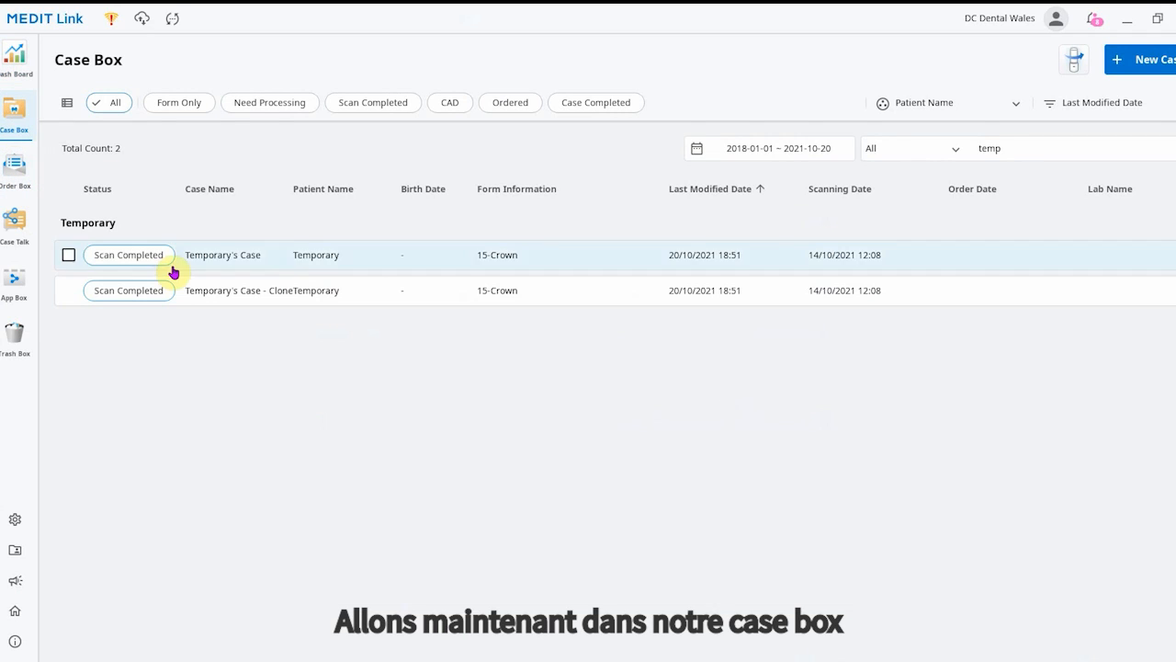
{"action": "left_click", "coordinate": [1039, 148]}
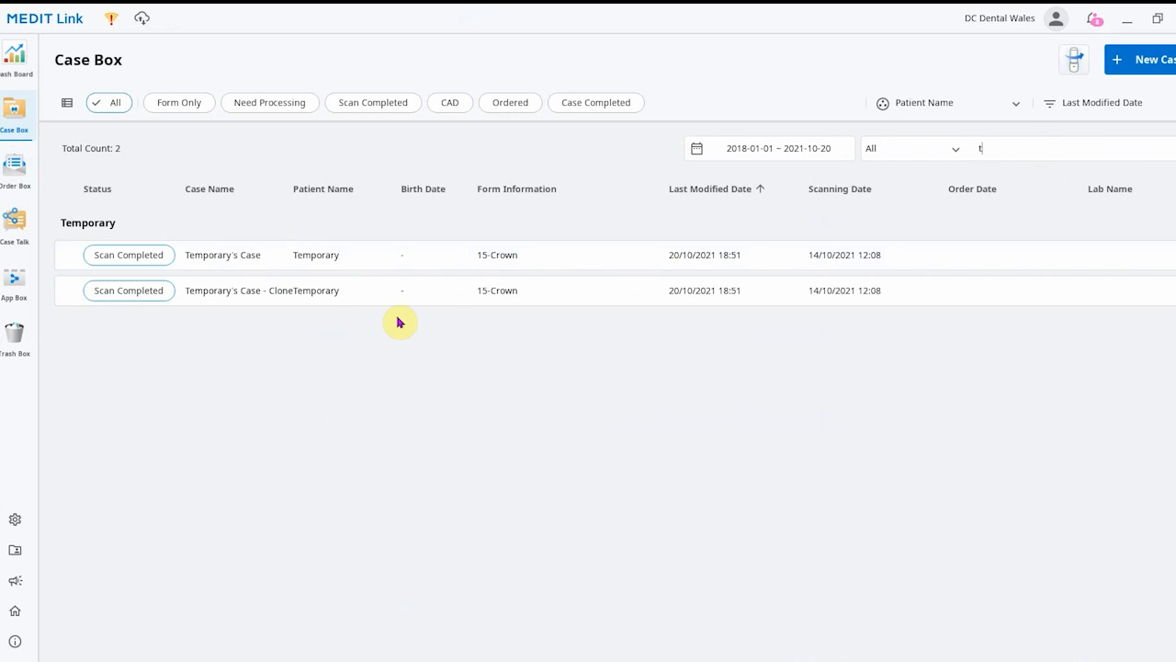
{"action": "key", "text": "BackSpace"}
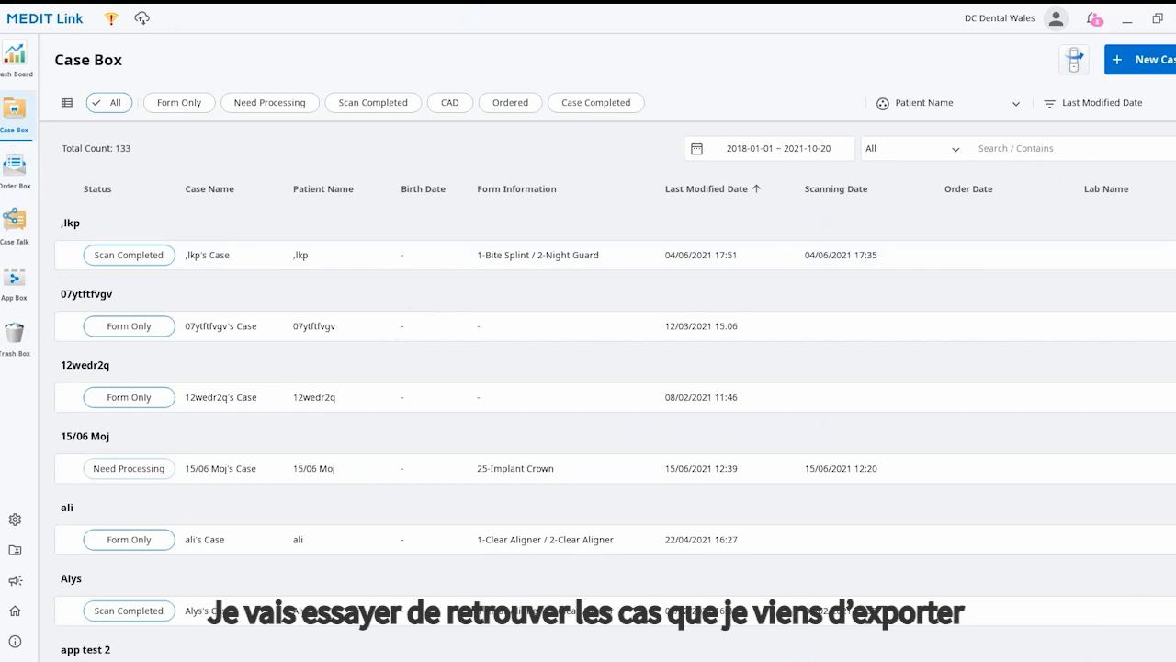
- Find and select the exported cloned 26-Crown case, last modified 20/10/2021 18:51, in the Case Box
{"action": "scroll", "coordinate": [614, 432], "scroll_direction": "down", "scroll_amount": 10}
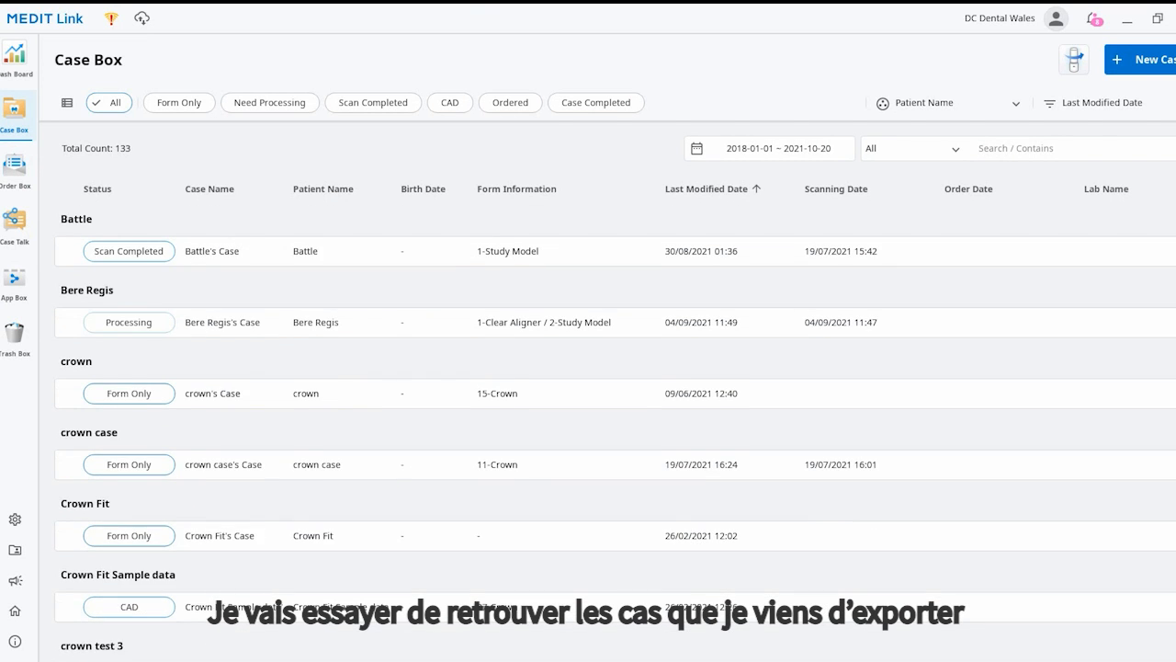
{"action": "scroll", "coordinate": [615, 432], "scroll_direction": "down", "scroll_amount": 7}
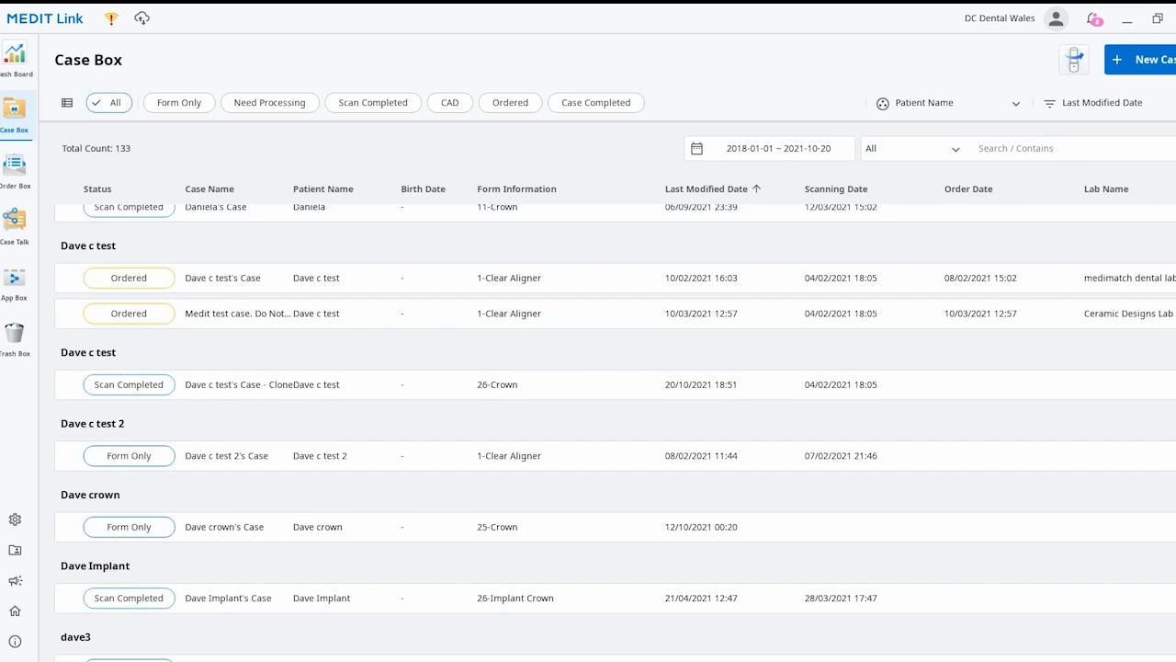
{"action": "scroll", "coordinate": [615, 432], "scroll_direction": "up", "scroll_amount": 1}
{"action": "scroll", "coordinate": [615, 432], "scroll_direction": "up", "scroll_amount": 1}
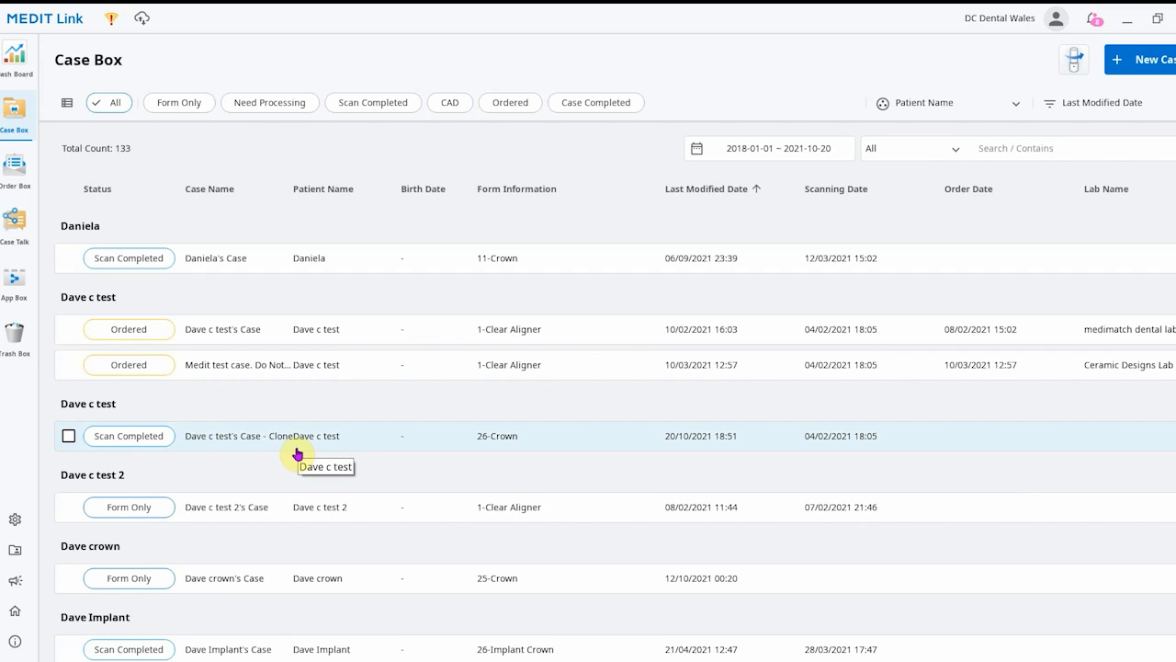
{"action": "left_click", "coordinate": [68, 438]}
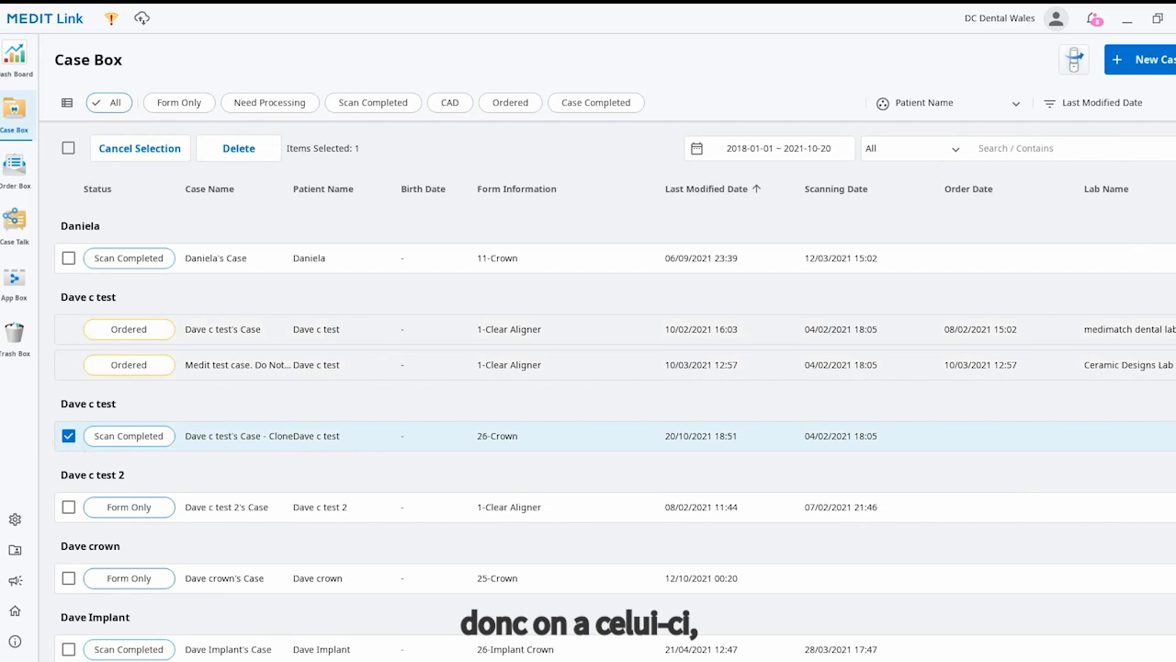
- Add the two Temporary 15-Crown cases to the selection and delete the selected cases from the Case Box
{"action": "scroll", "coordinate": [607, 414], "scroll_direction": "down", "scroll_amount": 20}
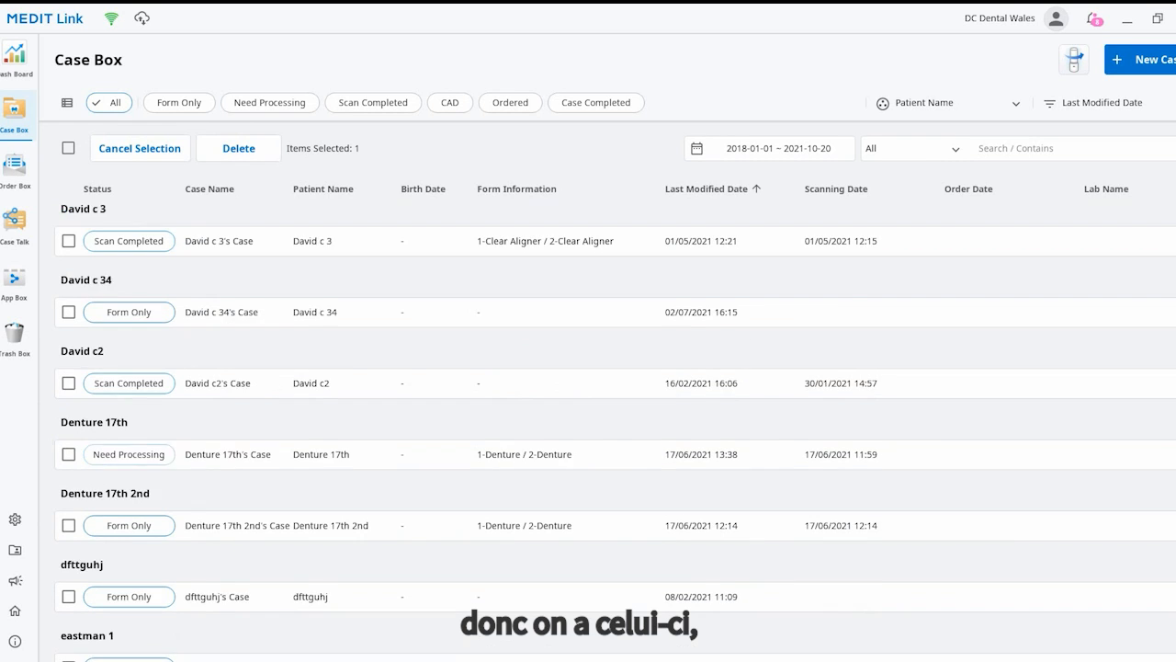
{"action": "scroll", "coordinate": [606, 432], "scroll_direction": "down", "scroll_amount": 5}
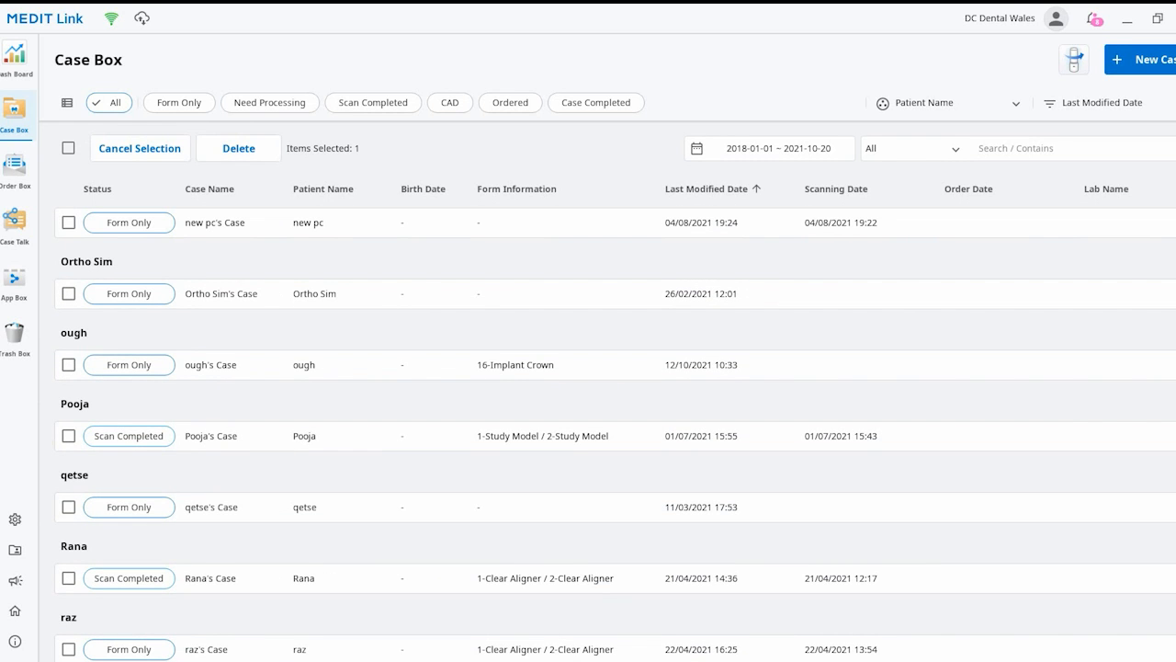
{"action": "scroll", "coordinate": [607, 432], "scroll_direction": "down", "scroll_amount": 20}
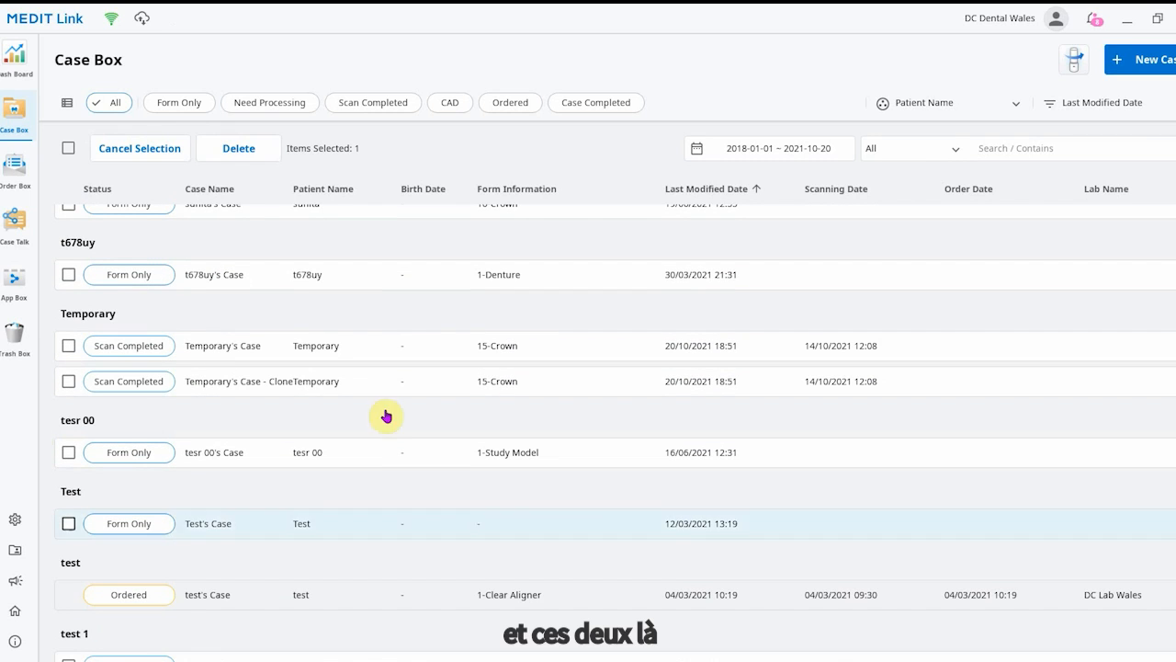
{"action": "left_click", "coordinate": [68, 345]}
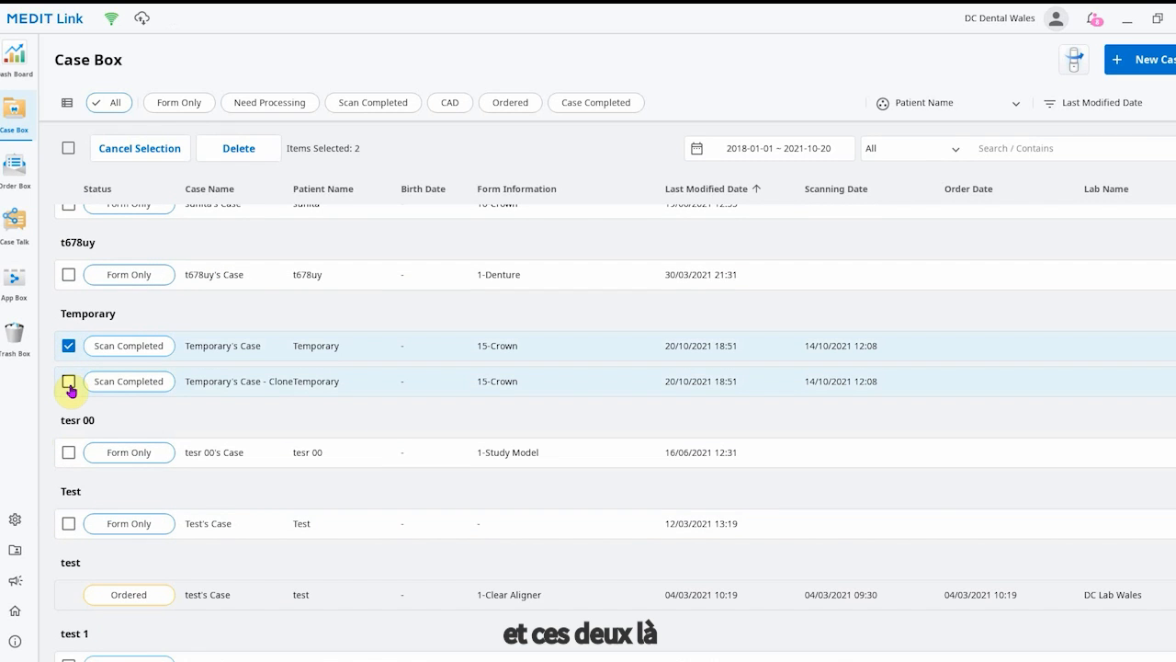
{"action": "left_click", "coordinate": [249, 147]}
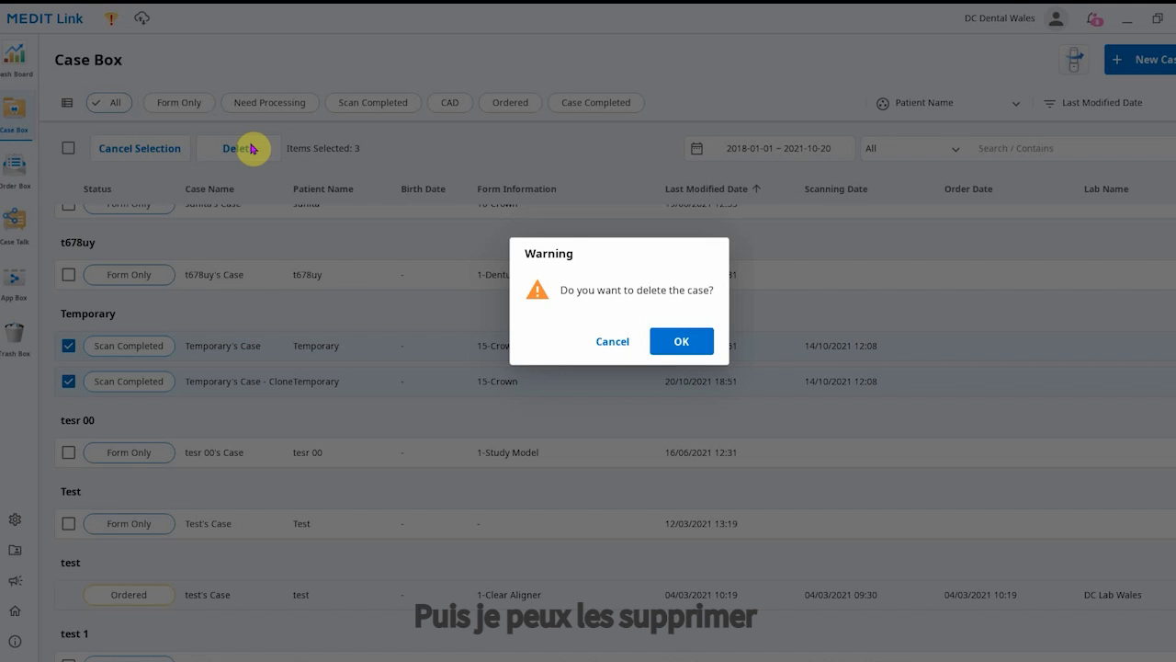
{"action": "left_click", "coordinate": [681, 340]}
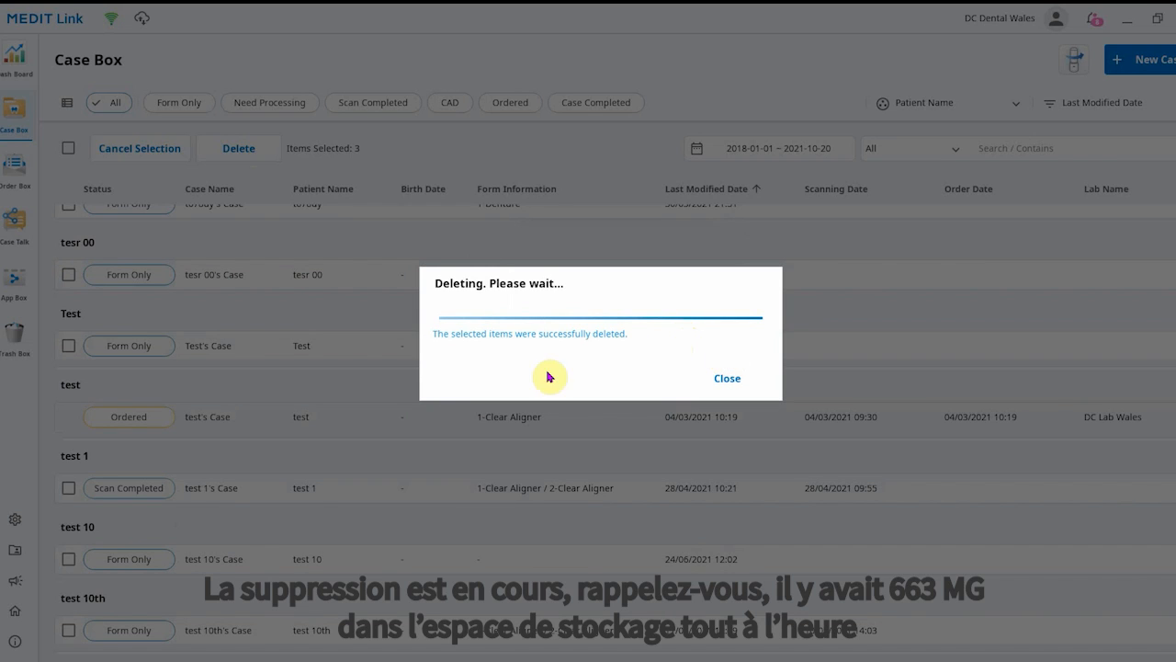
{"action": "left_click", "coordinate": [727, 378]}
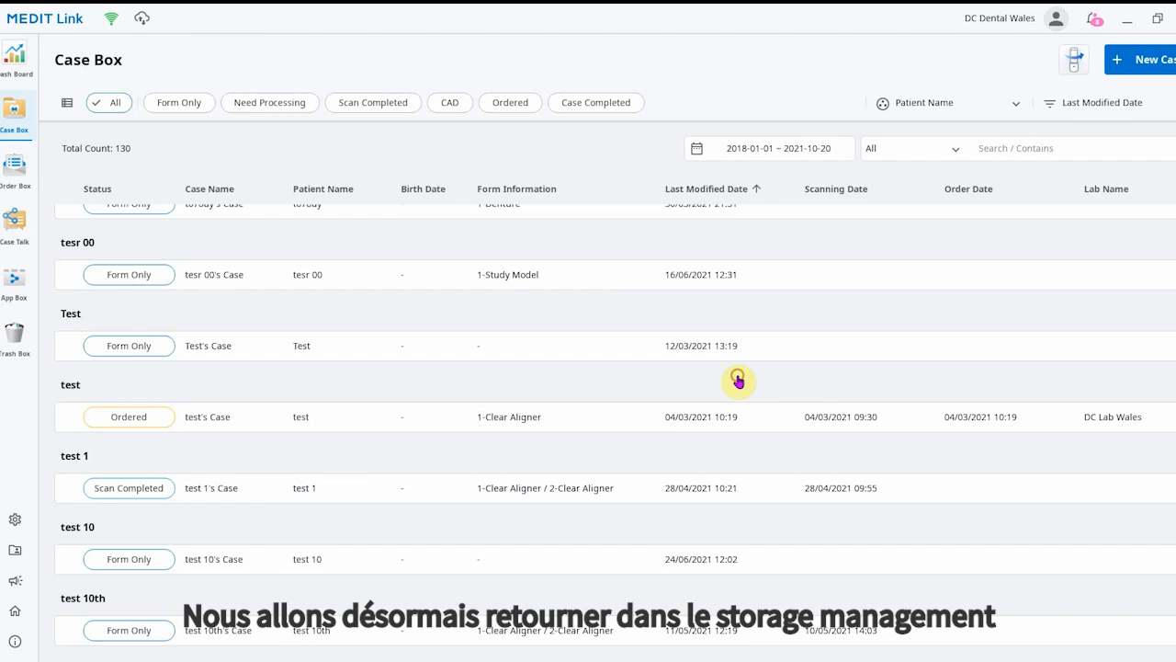
- Check the cloud storage usage in the Storage Management settings
{"action": "left_click", "coordinate": [9, 520]}
{"action": "left_click", "coordinate": [85, 85]}
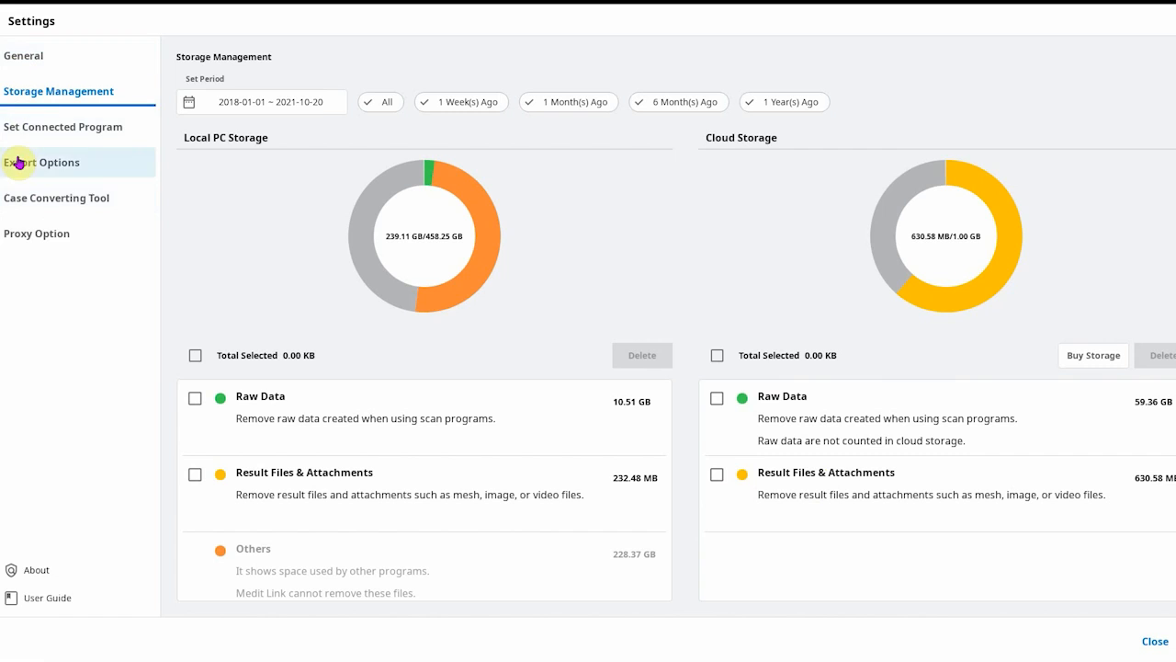
- Import CaseBox_2021-10-20_185942.meditex from the desktop with the Case Converting Tool
{"action": "left_click", "coordinate": [28, 200]}
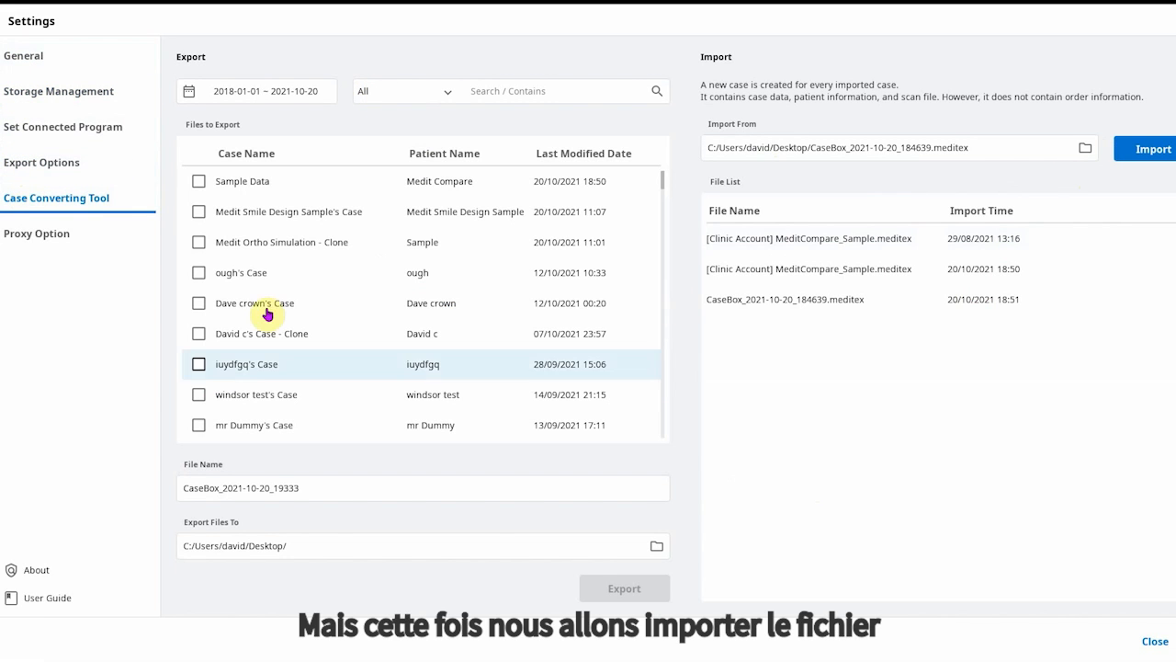
{"action": "left_click", "coordinate": [1086, 151]}
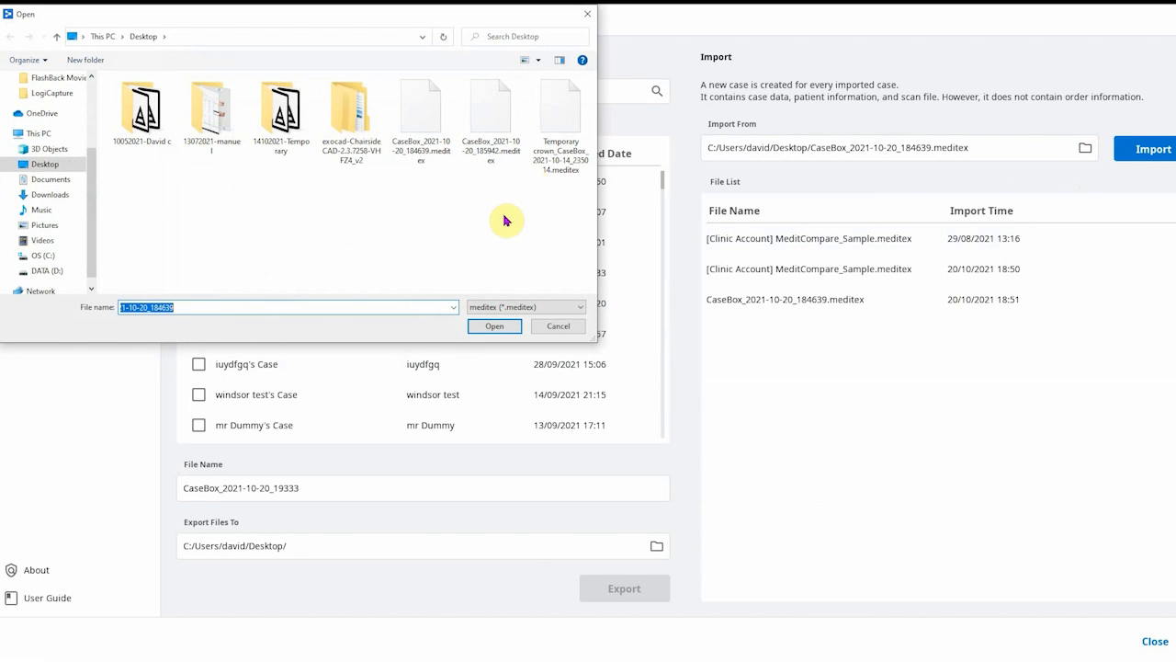
{"action": "left_click", "coordinate": [500, 109]}
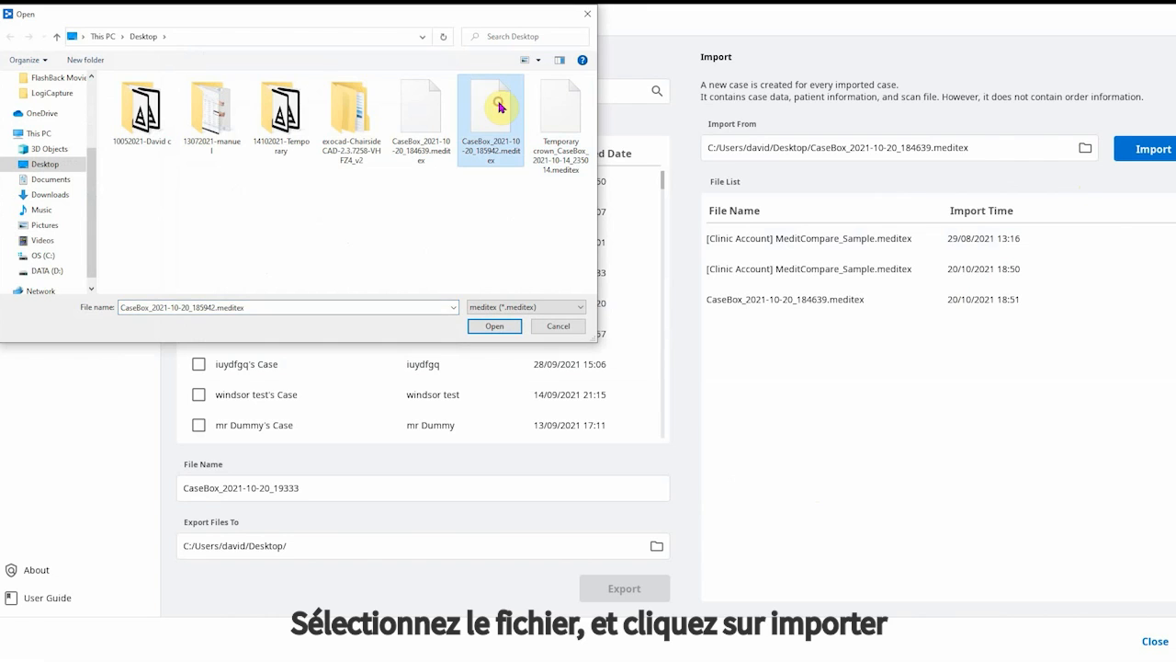
{"action": "left_click", "coordinate": [490, 329]}
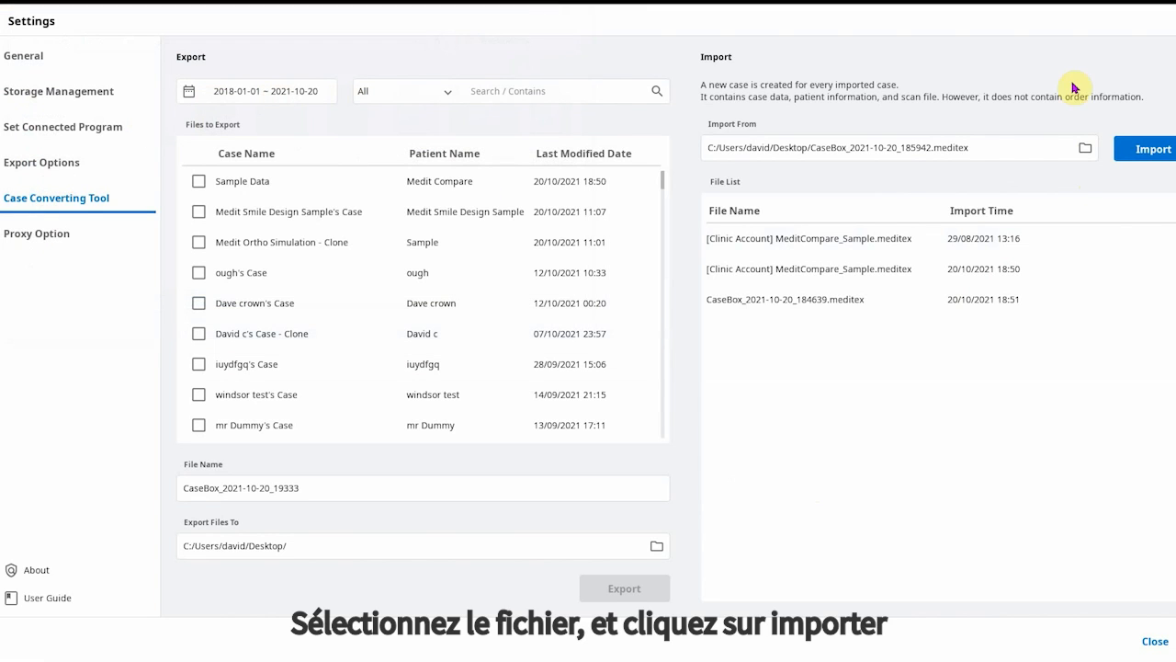
{"action": "left_click", "coordinate": [1165, 156]}
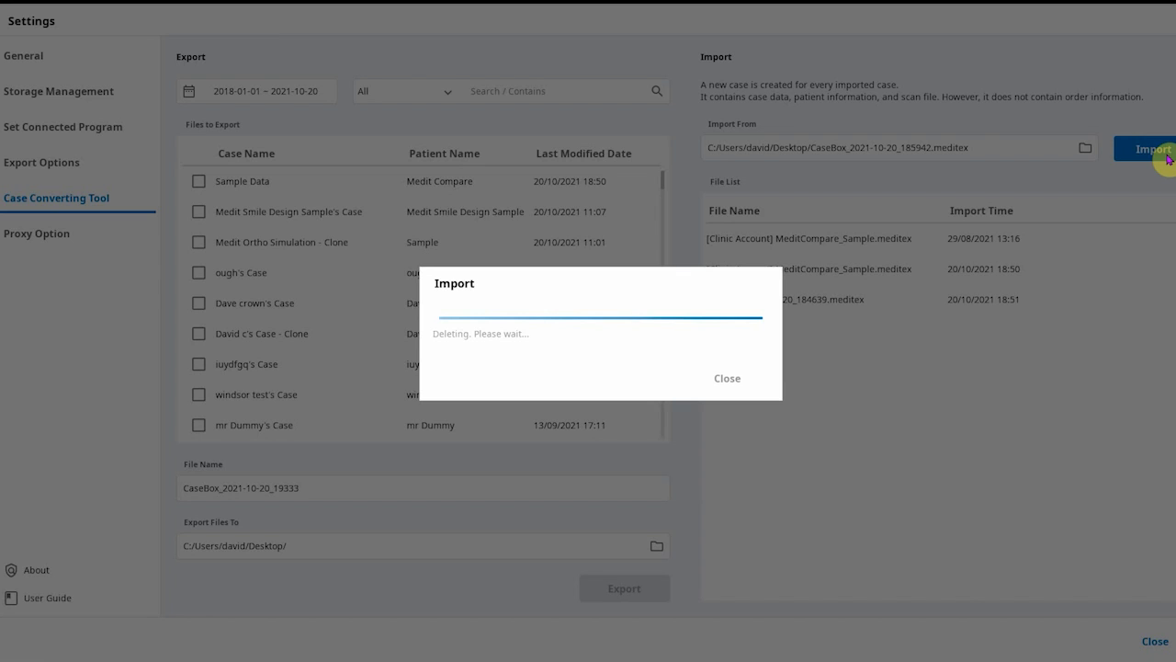
{"action": "left_click", "coordinate": [746, 377]}
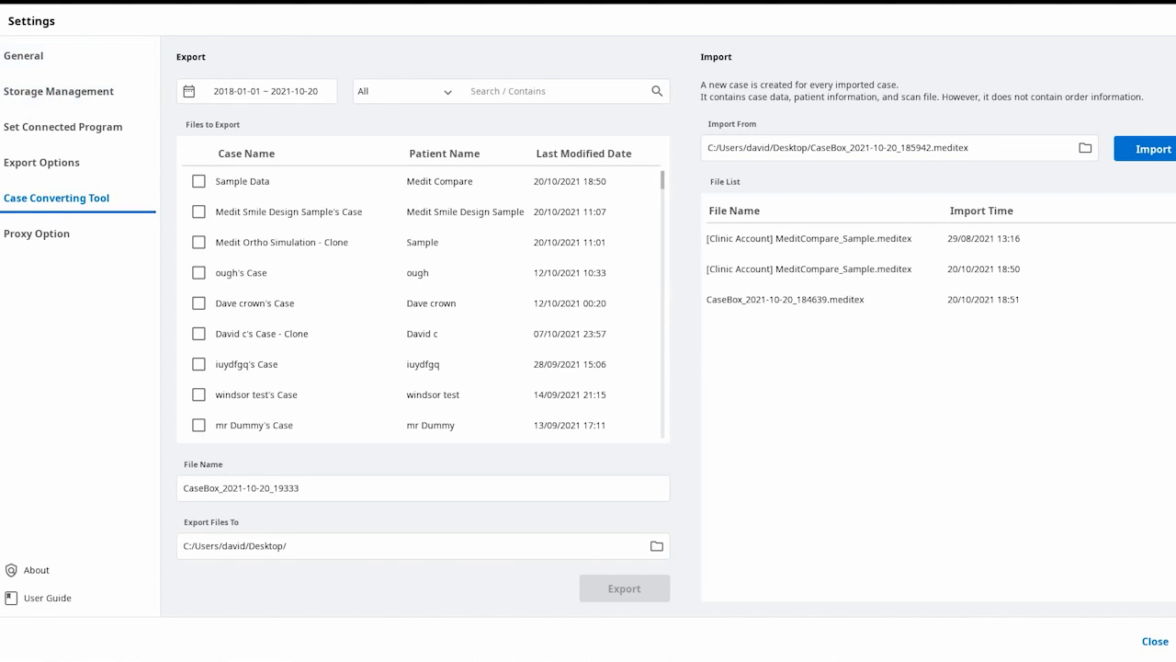
- Close the settings and search the Case Box for "temp" to check the imported cases
{"action": "left_click", "coordinate": [1154, 641]}
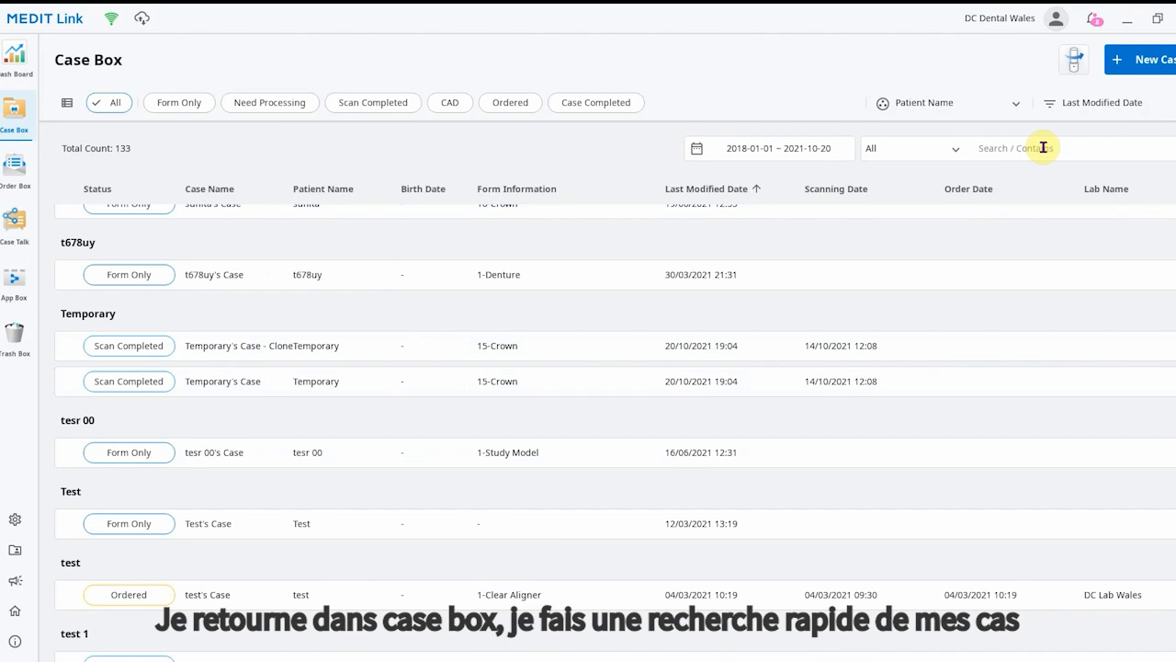
{"action": "type", "text": "temp"}
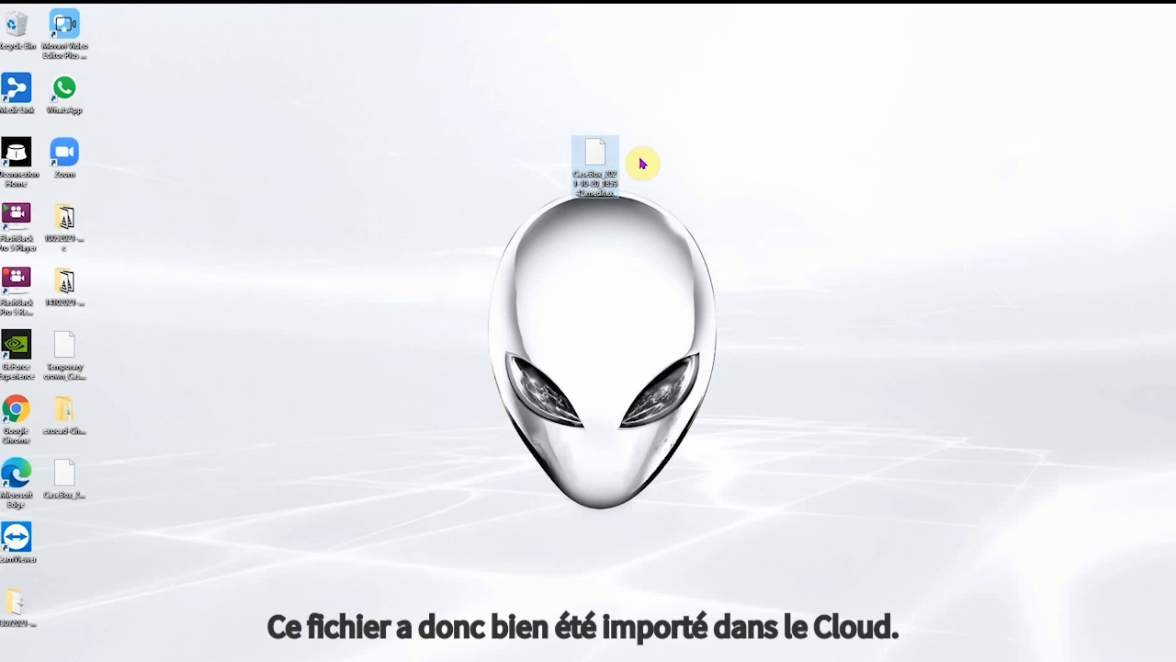
- Move the CaseBox_2021-10-20_185942.meditex file on the desktop to just beside the alien head's left edge and deselect it
{"action": "left_click_drag", "start_coordinate": [607, 164], "coordinate": [461, 310]}
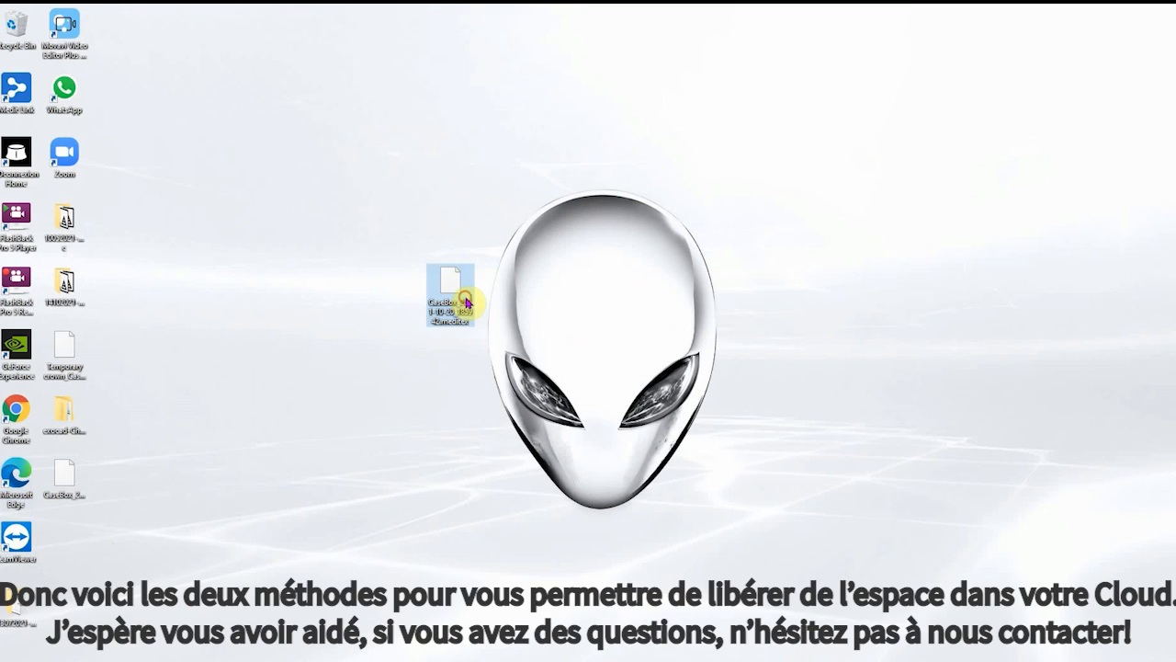
{"action": "left_click", "coordinate": [531, 325]}
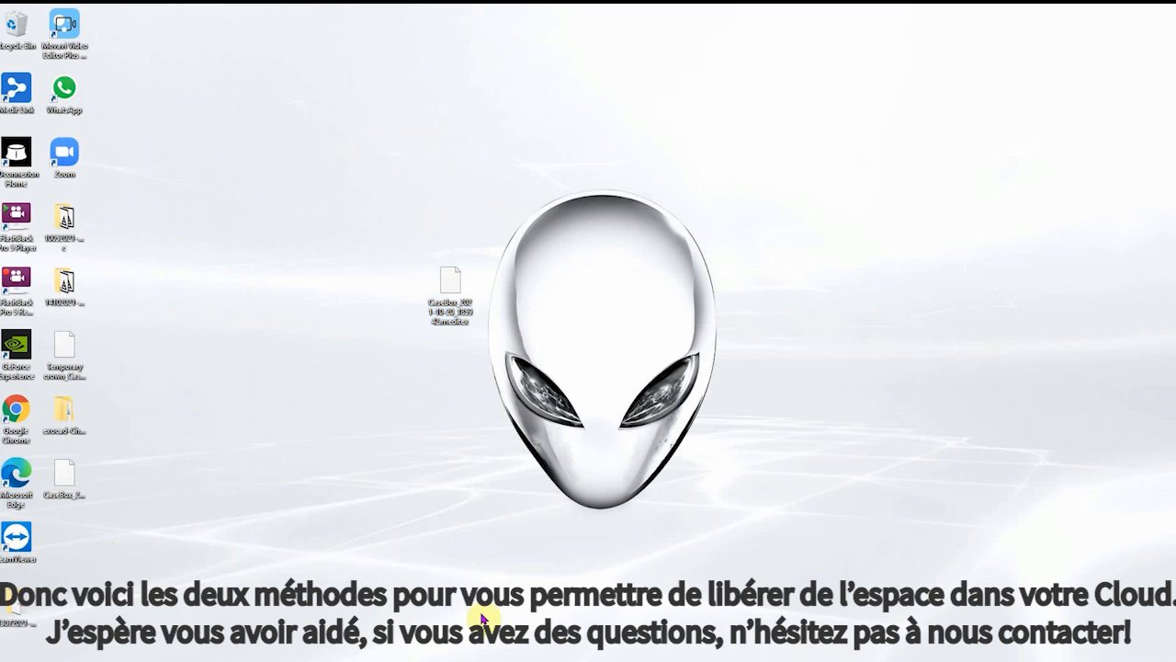